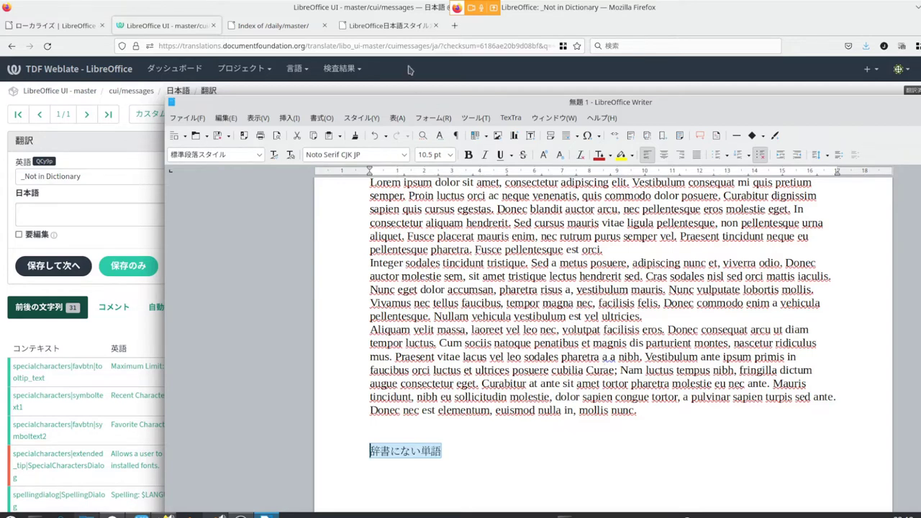
Step: Copy 辞書にない単語 from the Writer document and paste it as the Japanese translation of "_Not in Dictionary" in Weblate
{"action": "left_click_drag", "start_coordinate": [420, 96], "coordinate": [446, 63]}
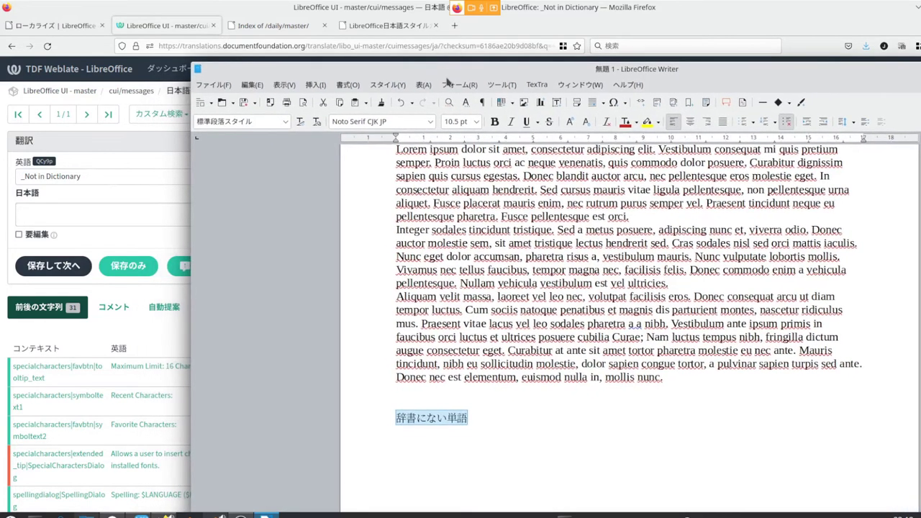
{"action": "right_click", "coordinate": [444, 416]}
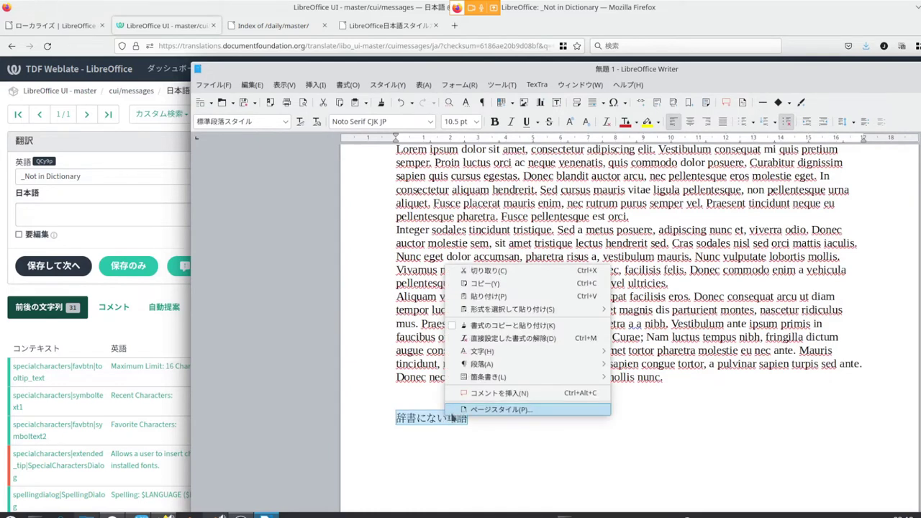
{"action": "left_click", "coordinate": [509, 288]}
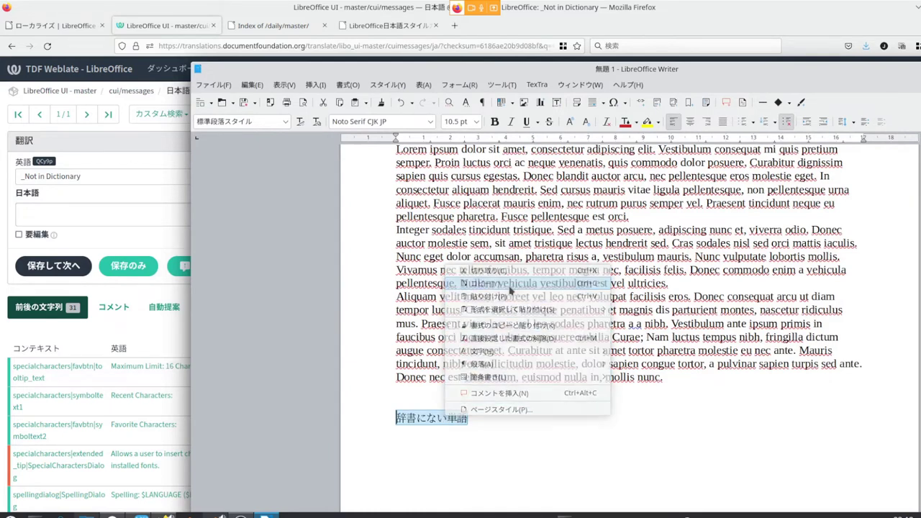
{"action": "left_click", "coordinate": [98, 213]}
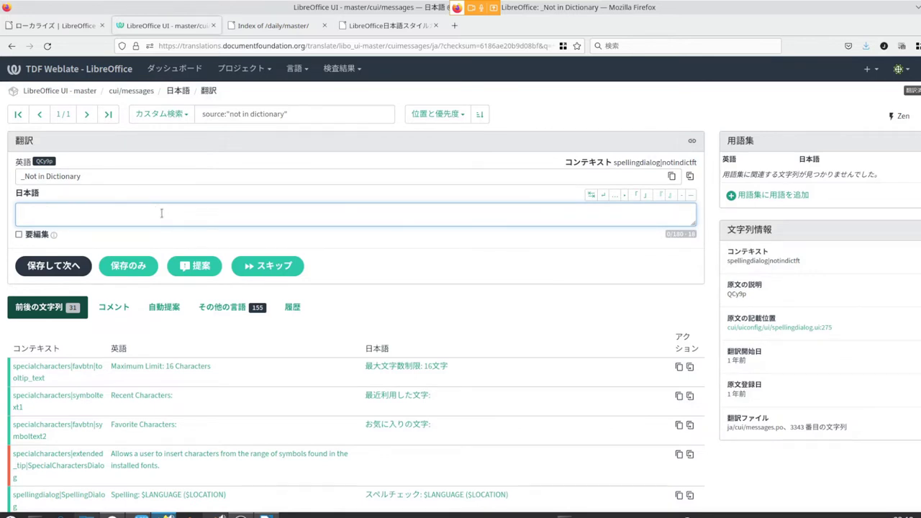
{"action": "key", "text": "ctrl+v"}
{"action": "type", "text": "（）"}
{"action": "key", "text": "BackSpace"}
{"action": "key", "text": "BackSpace"}
{"action": "left_click", "coordinate": [27, 180]}
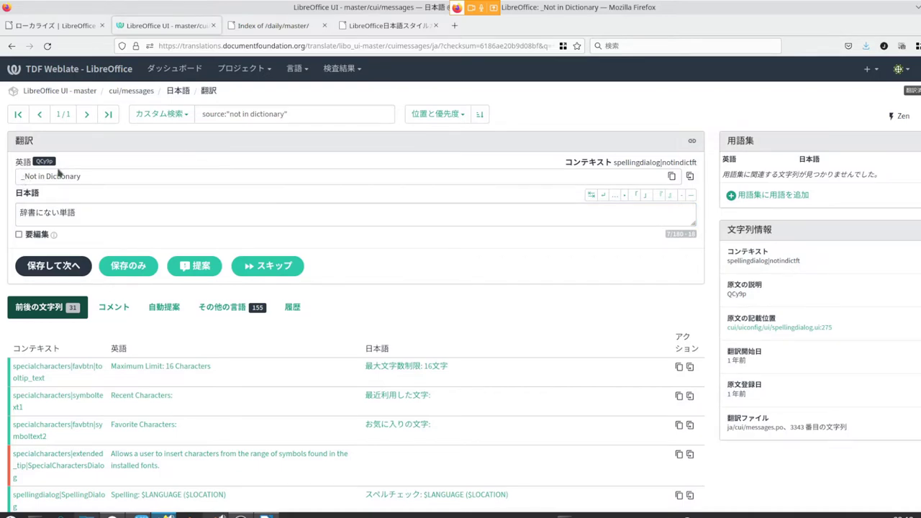
Step: Check the LibreOffice Japanese style guide for the rule on accelerator keys in UI strings, and return to the Weblate string
{"action": "left_click", "coordinate": [383, 27]}
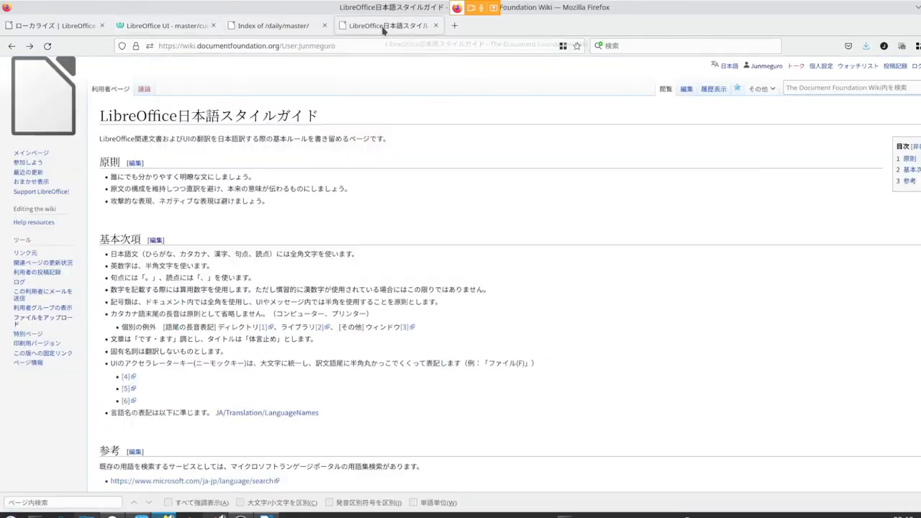
{"action": "scroll", "coordinate": [223, 335], "scroll_direction": "down", "scroll_amount": 2}
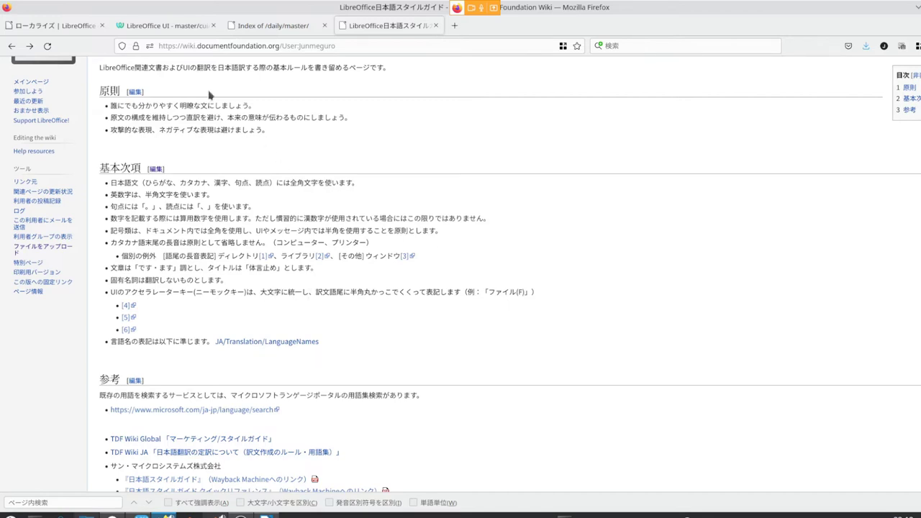
{"action": "left_click", "coordinate": [169, 30]}
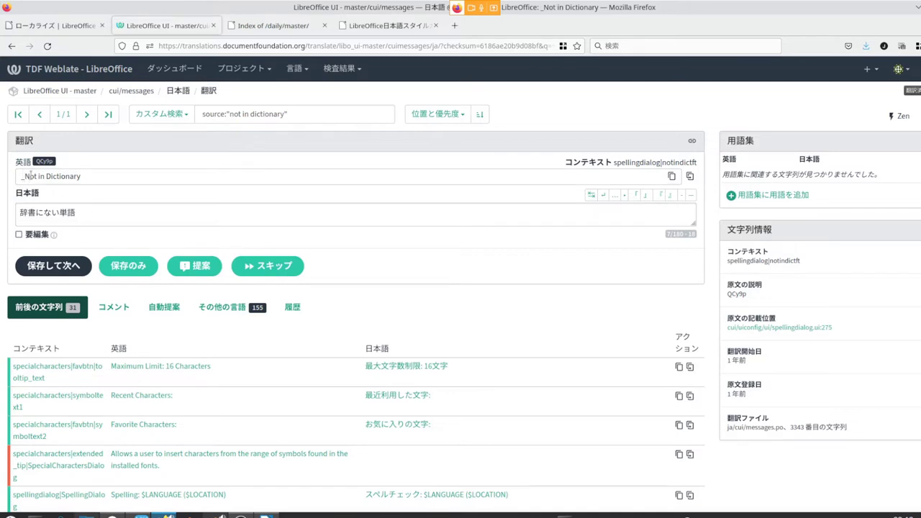
Step: Append the accelerator （_N） in parentheses to the end of the Japanese translation
{"action": "left_click", "coordinate": [83, 212]}
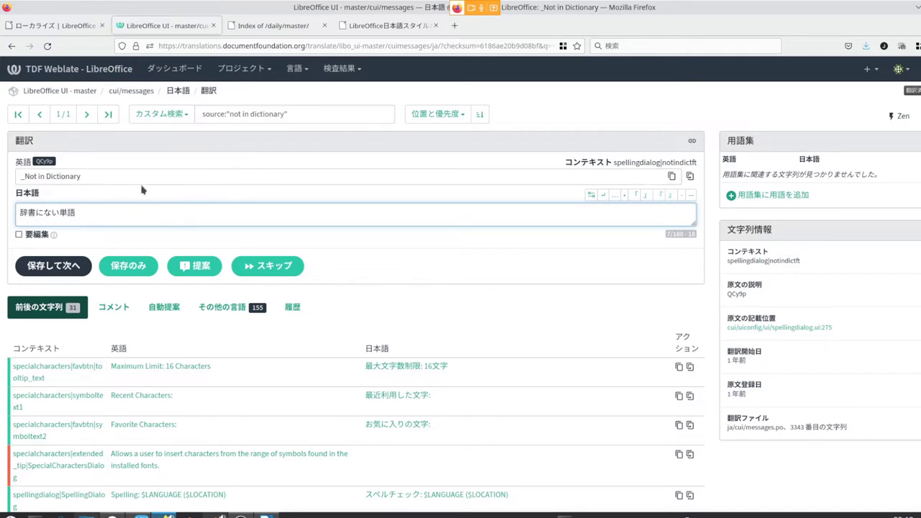
{"action": "type", "text": "()"}
{"action": "key", "text": "Left"}
{"action": "type", "text": "_N"}
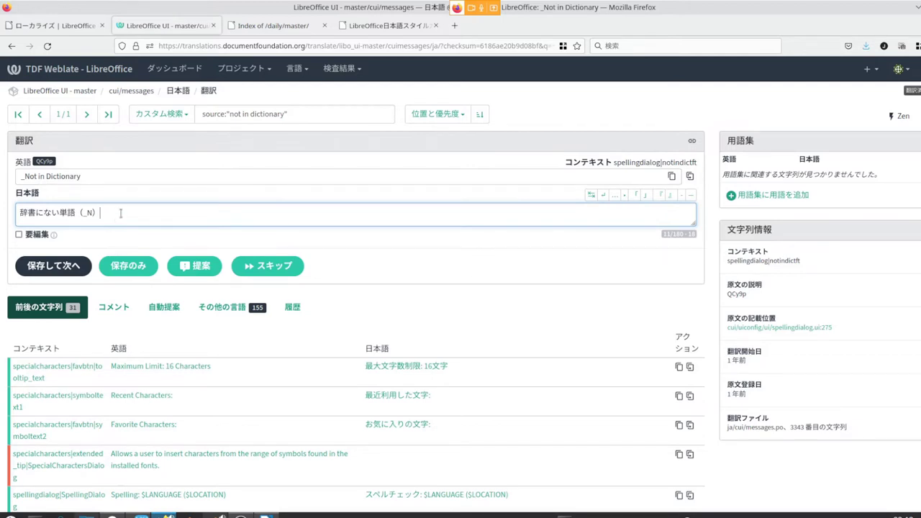
Step: Submit the translation as a suggestion and reload the "_Not in Dictionary" string's page
{"action": "left_click", "coordinate": [211, 269]}
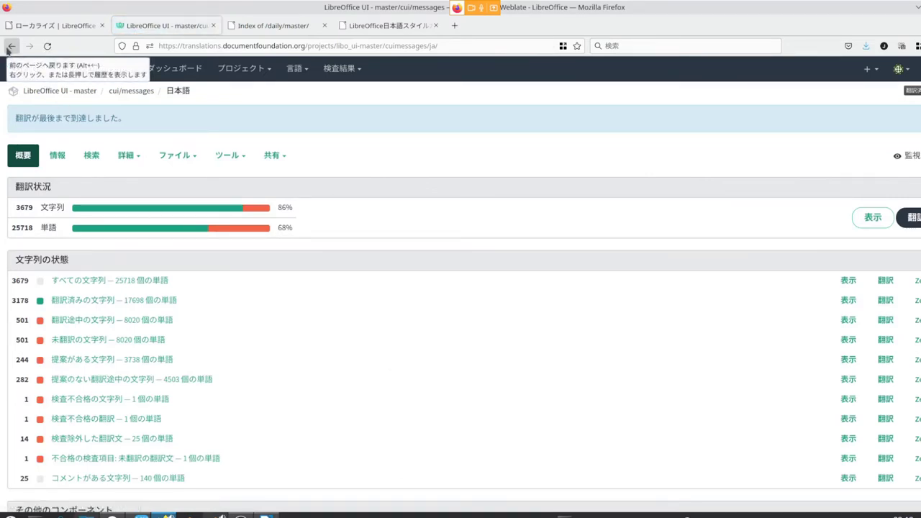
{"action": "left_click", "coordinate": [8, 49]}
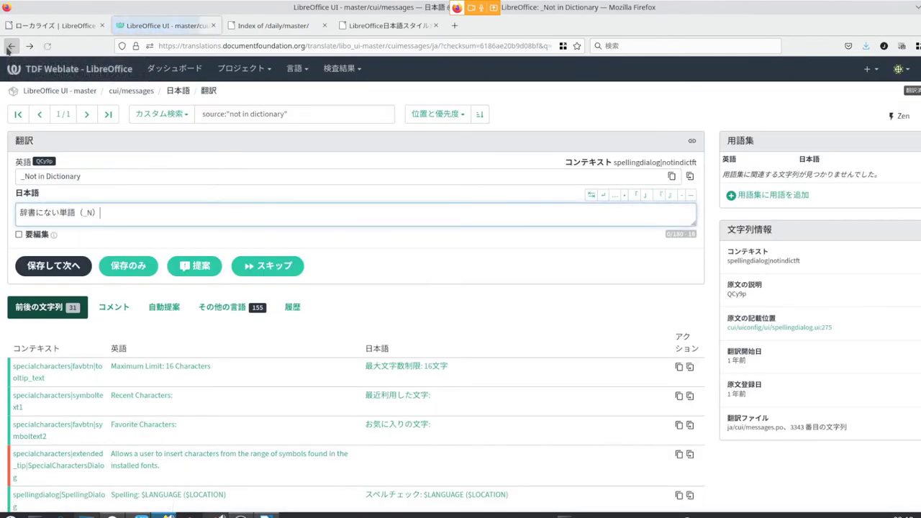
{"action": "left_click", "coordinate": [47, 46]}
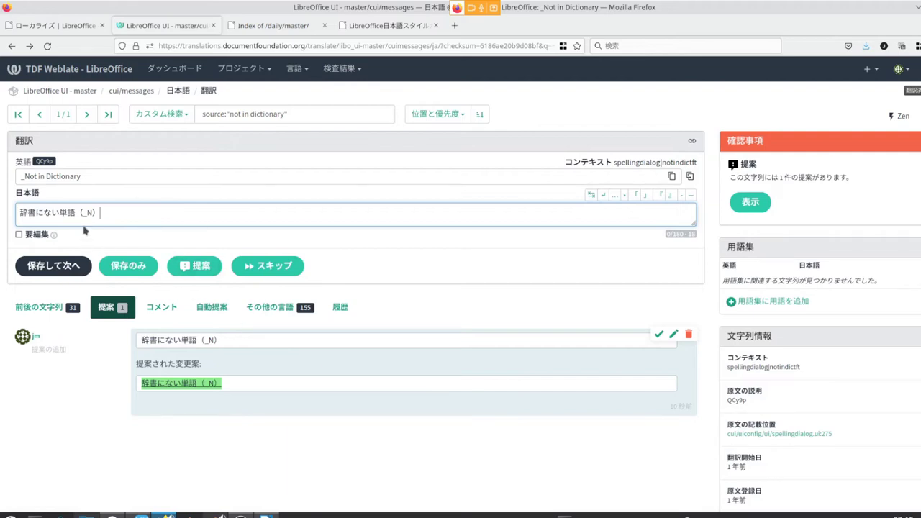
Step: Replace 辞書にない単語 with 辞書にありません in the Japanese translation, keeping the （_N） accelerator
{"action": "left_click_drag", "start_coordinate": [75, 213], "coordinate": [13, 208]}
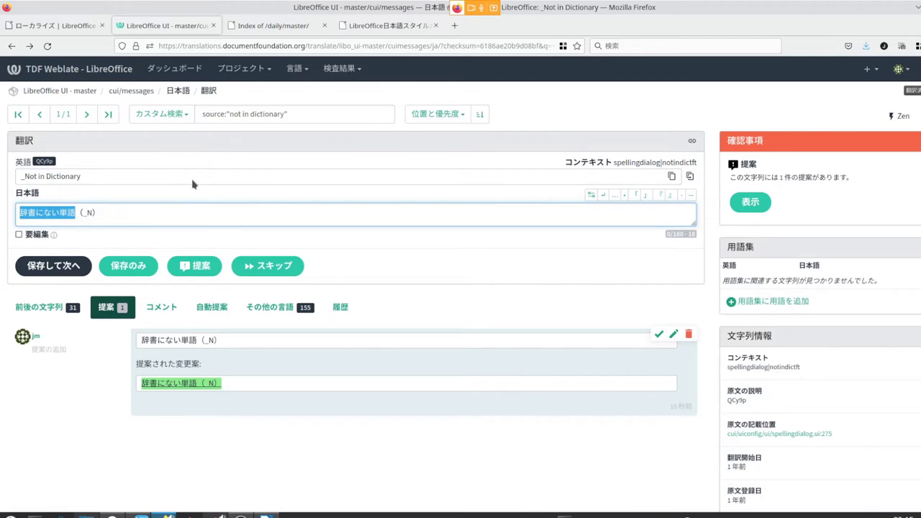
{"action": "type", "text": "ji"}
{"action": "key", "text": "BackSpace"}
{"action": "key", "text": "BackSpace"}
{"action": "type", "text": "jisho"}
{"action": "key", "text": "Tab"}
{"action": "type", "text": "niarim"}
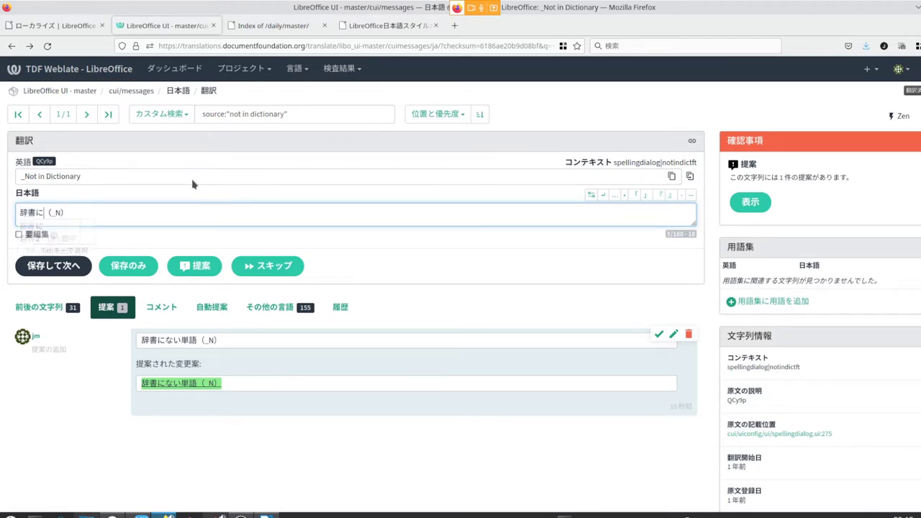
{"action": "type", "text": "asen"}
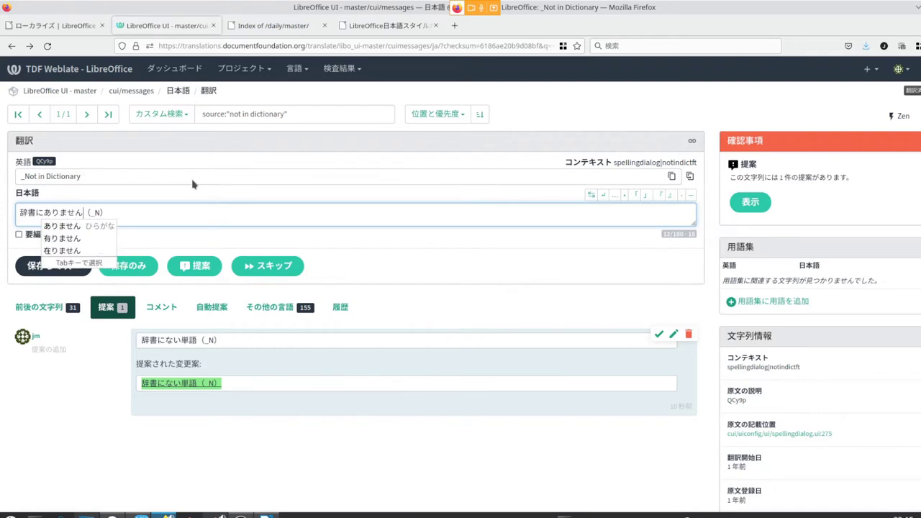
{"action": "key", "text": "Return"}
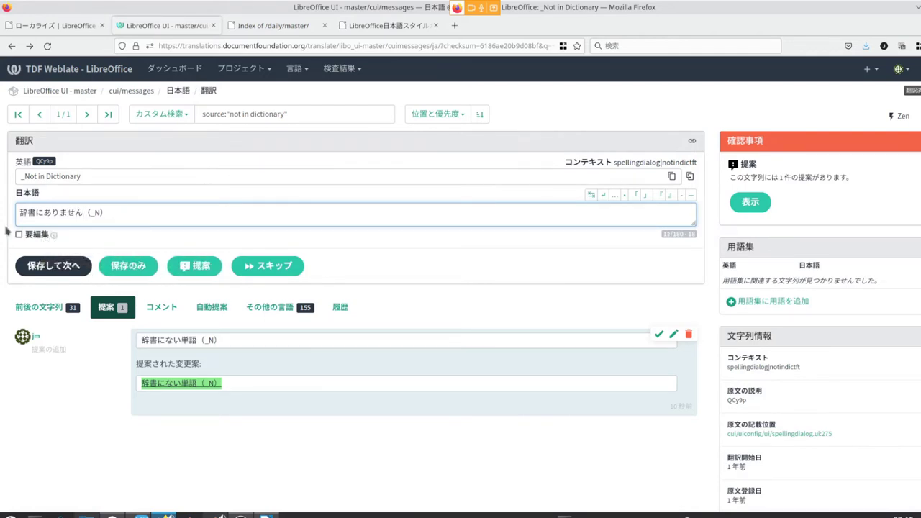
Step: Submit the reworded translation as another suggestion and return to the string's page to review its suggestions
{"action": "left_click", "coordinate": [202, 266]}
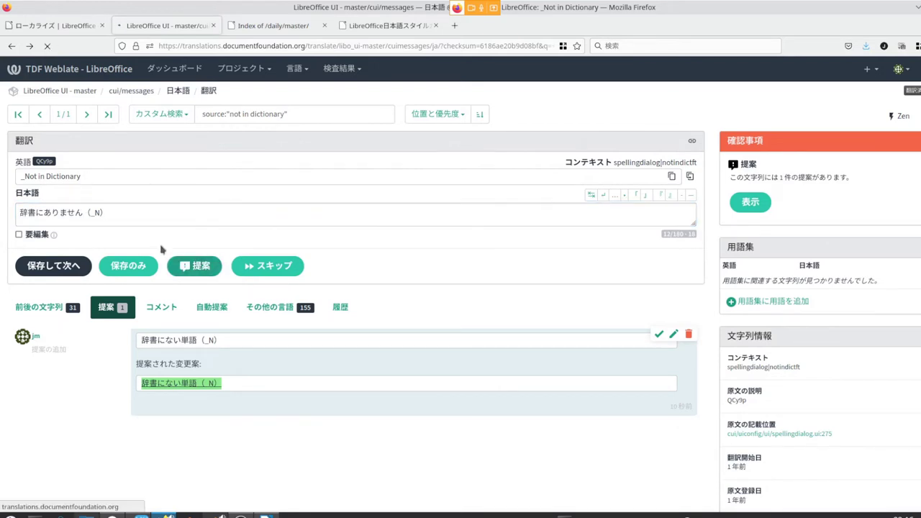
{"action": "left_click", "coordinate": [11, 47]}
{"action": "left_click", "coordinate": [47, 92]}
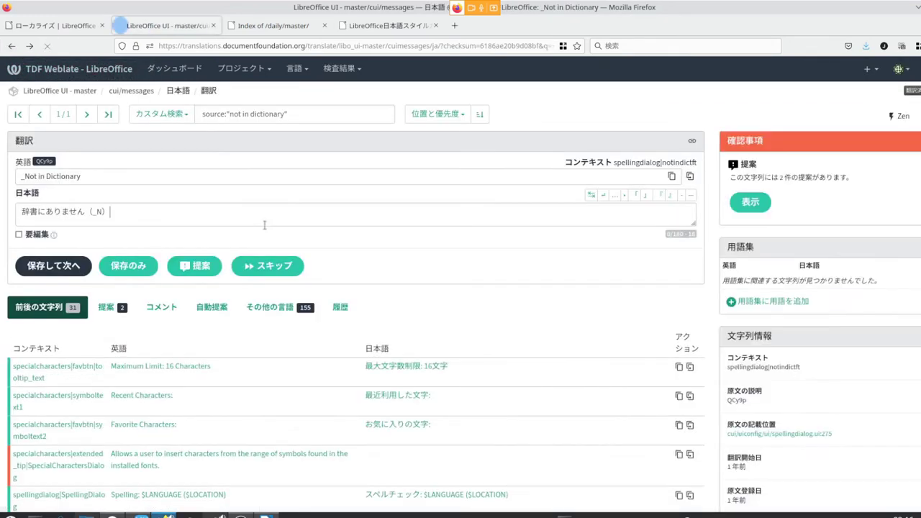
{"action": "scroll", "coordinate": [339, 248], "scroll_direction": "down", "scroll_amount": 1}
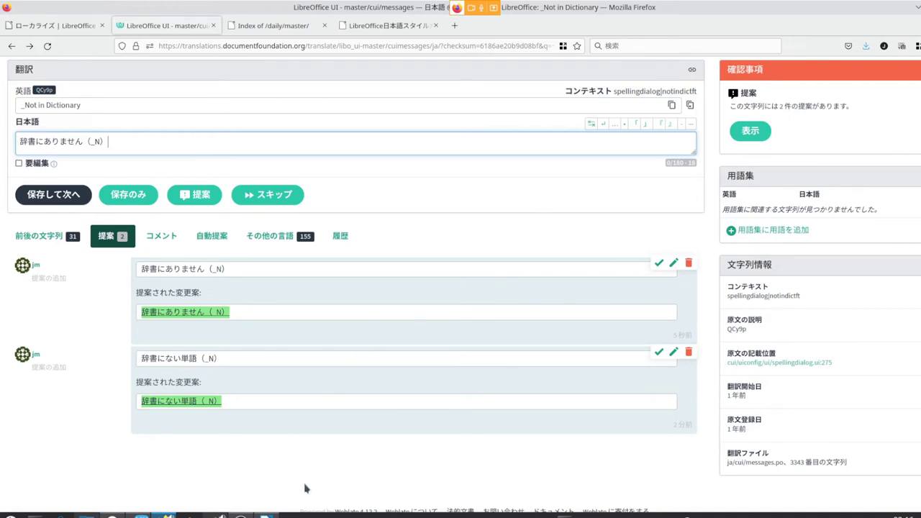
Step: Switch to LibreOffice Writer, maximize its window, and open the credits page from the About LibreOffice information
{"action": "mouse_move", "coordinate": [266, 515]}
{"action": "left_click", "coordinate": [266, 515]}
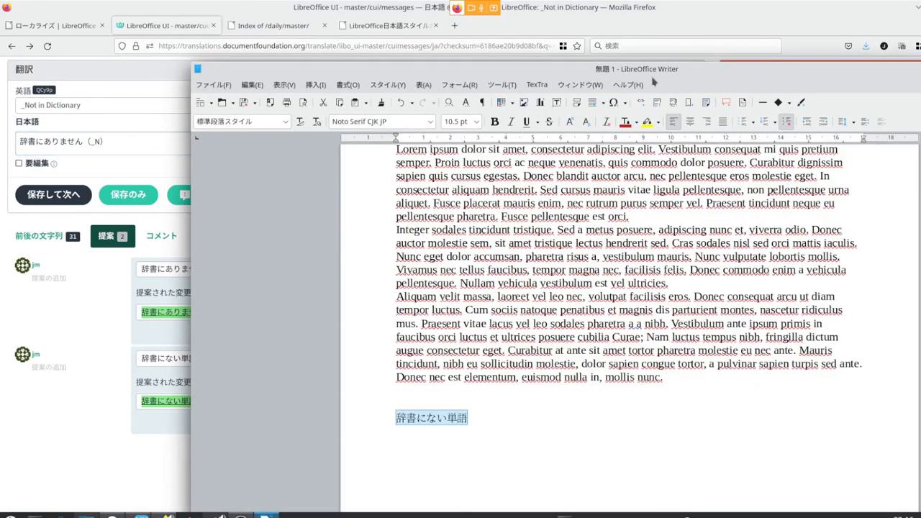
{"action": "double_click", "coordinate": [655, 72]}
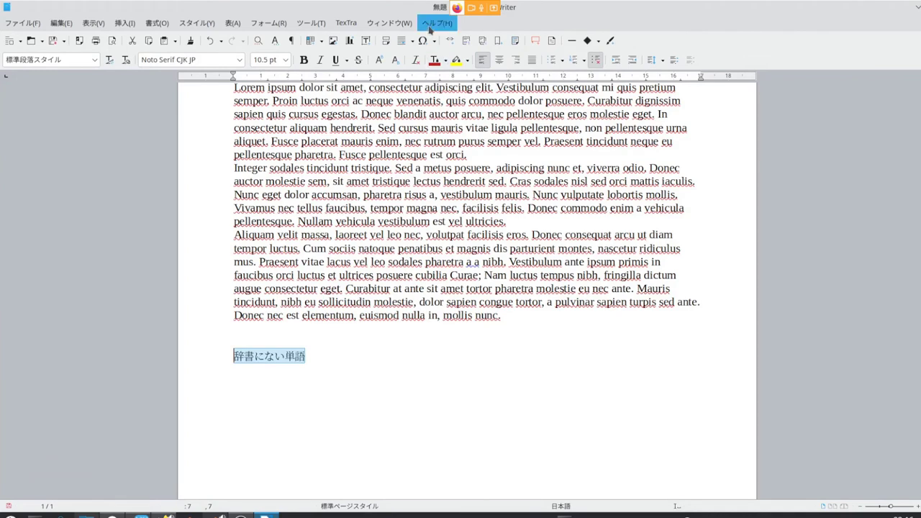
{"action": "left_click", "coordinate": [432, 23]}
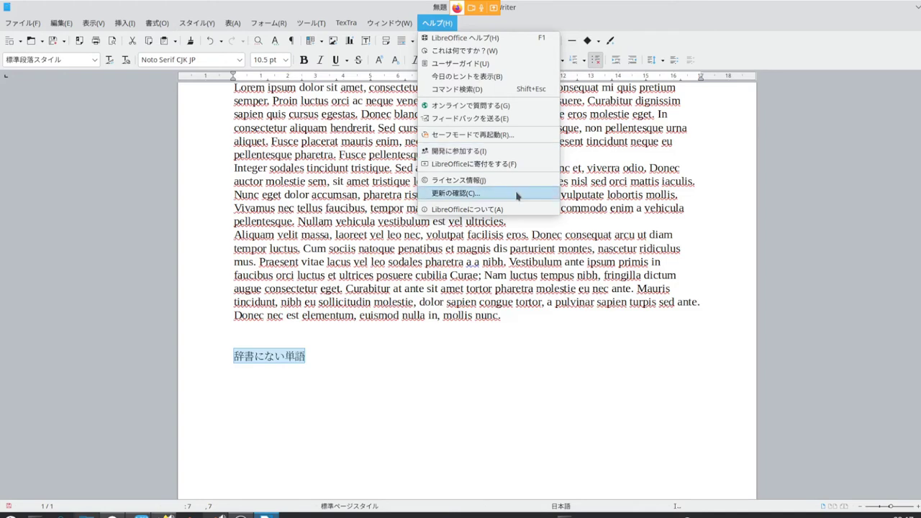
{"action": "left_click", "coordinate": [496, 211]}
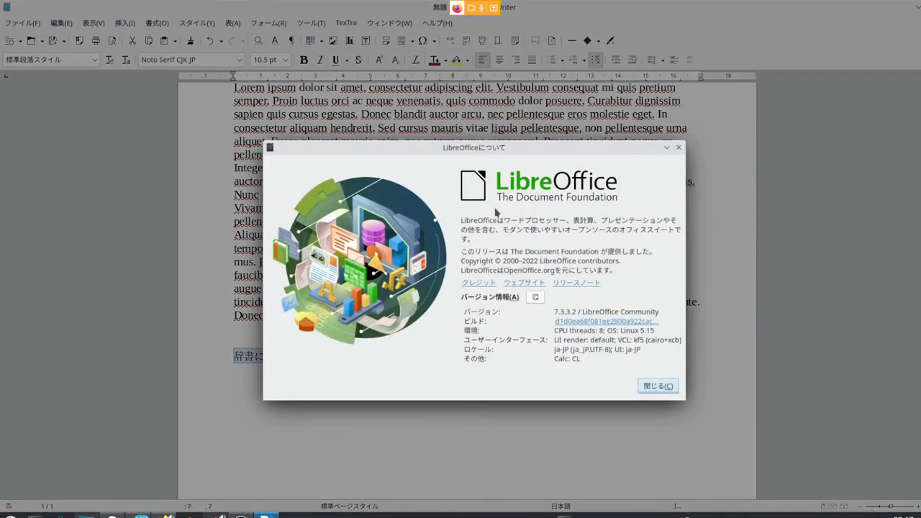
{"action": "left_click", "coordinate": [487, 284]}
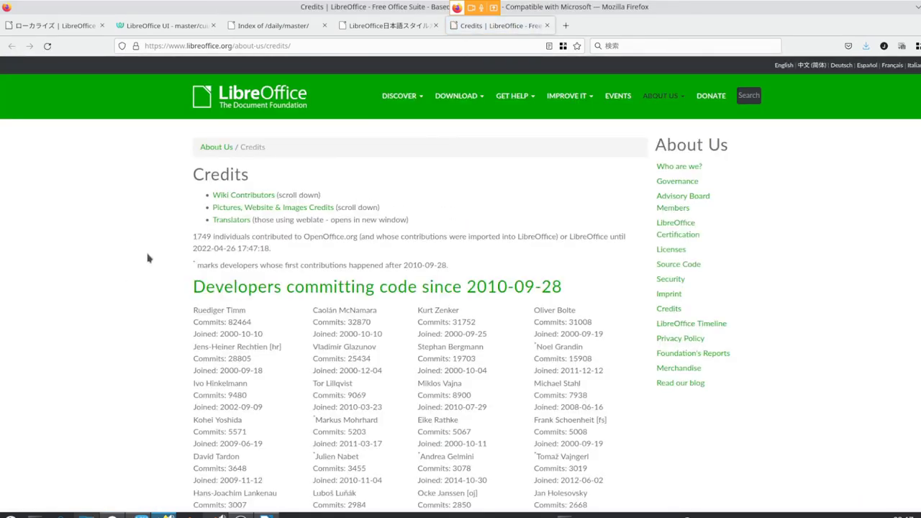
Step: Look through the LibreOffice credits page, examining the lists of code developers and wiki contributors
{"action": "scroll", "coordinate": [147, 258], "scroll_direction": "down", "scroll_amount": 10}
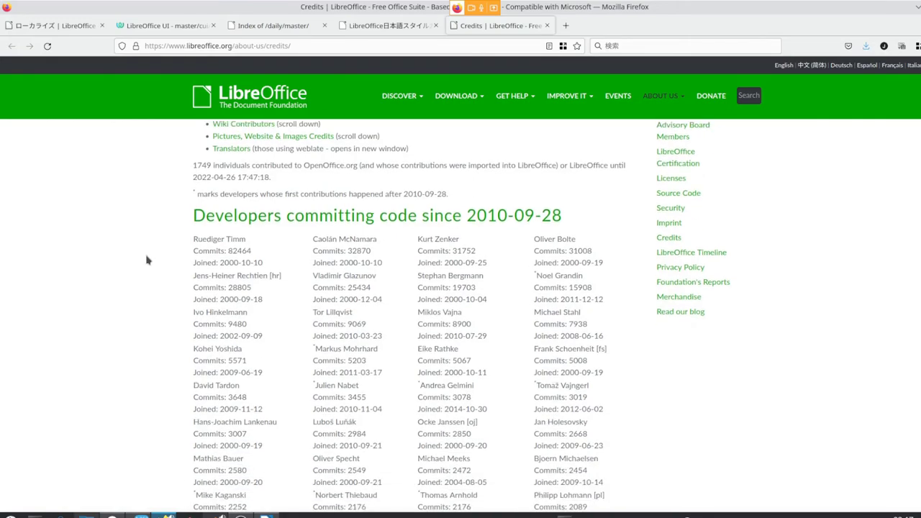
{"action": "scroll", "coordinate": [146, 260], "scroll_direction": "down", "scroll_amount": 10}
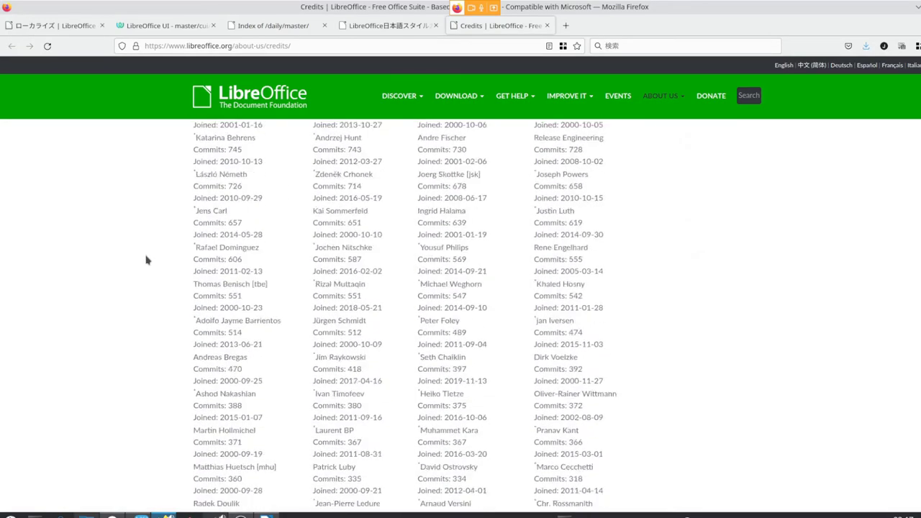
{"action": "scroll", "coordinate": [146, 260], "scroll_direction": "down", "scroll_amount": 10}
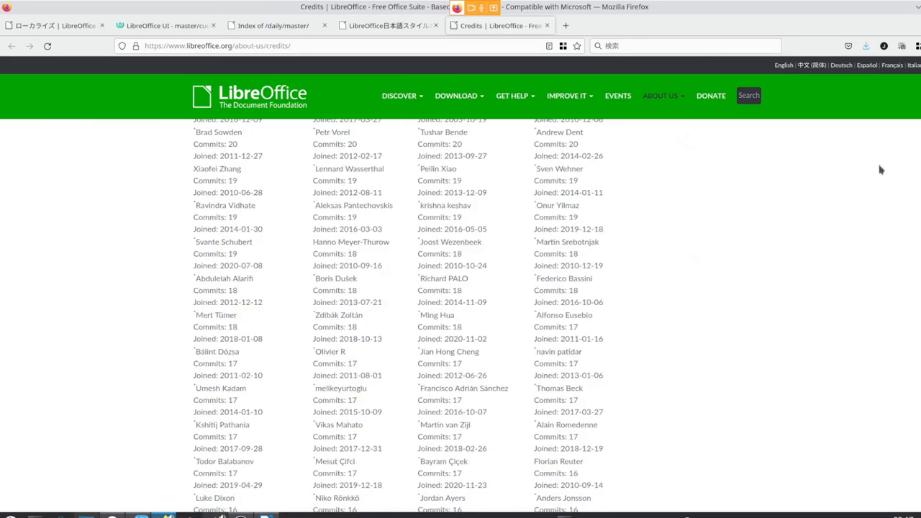
{"action": "scroll", "coordinate": [600, 223], "scroll_direction": "down", "scroll_amount": 15}
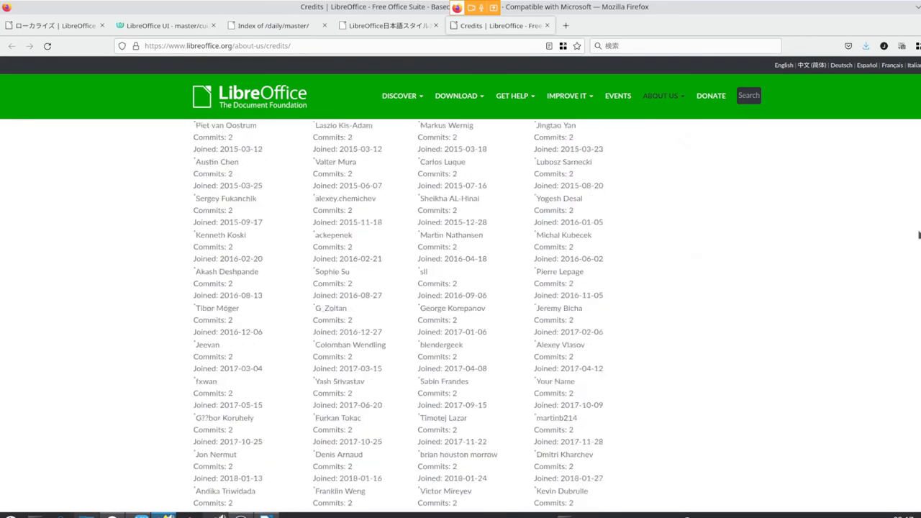
{"action": "scroll", "coordinate": [900, 374], "scroll_direction": "down", "scroll_amount": 20}
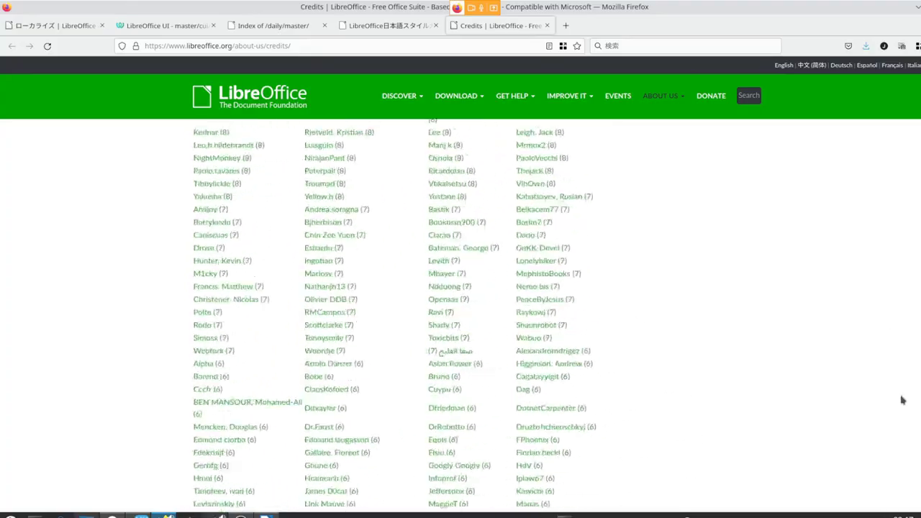
{"action": "scroll", "coordinate": [904, 442], "scroll_direction": "up", "scroll_amount": 15}
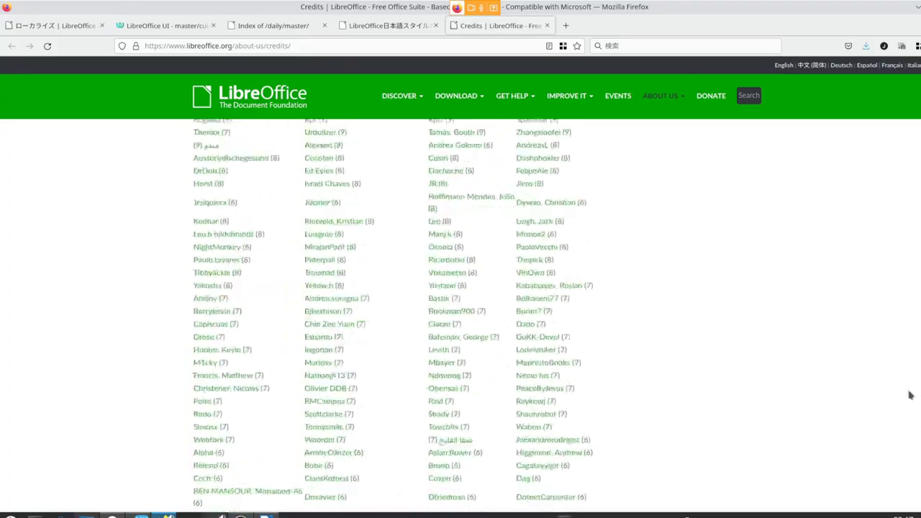
{"action": "scroll", "coordinate": [906, 410], "scroll_direction": "down", "scroll_amount": 15}
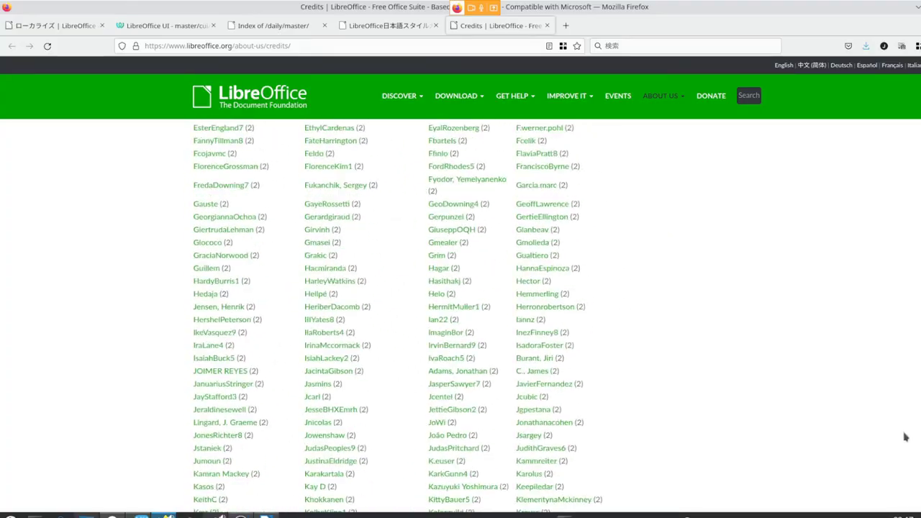
{"action": "scroll", "coordinate": [908, 421], "scroll_direction": "down", "scroll_amount": 10}
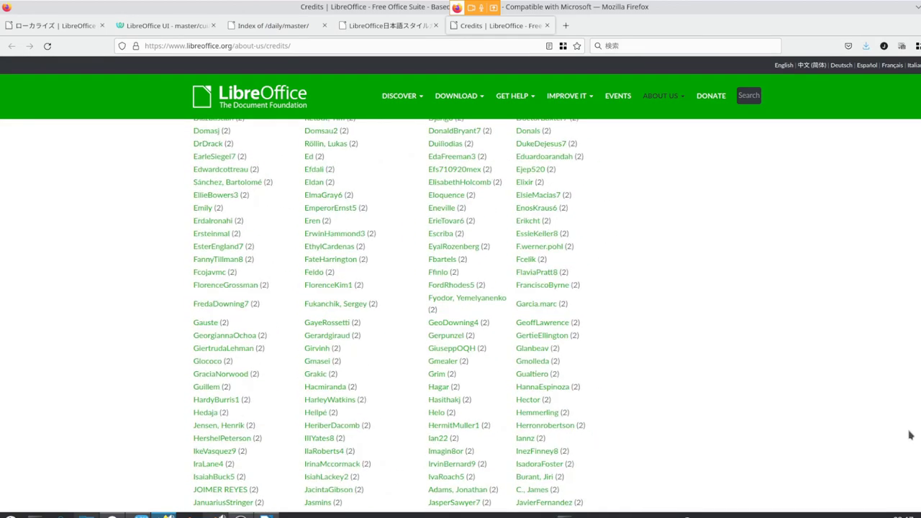
{"action": "scroll", "coordinate": [767, 374], "scroll_direction": "down", "scroll_amount": 15}
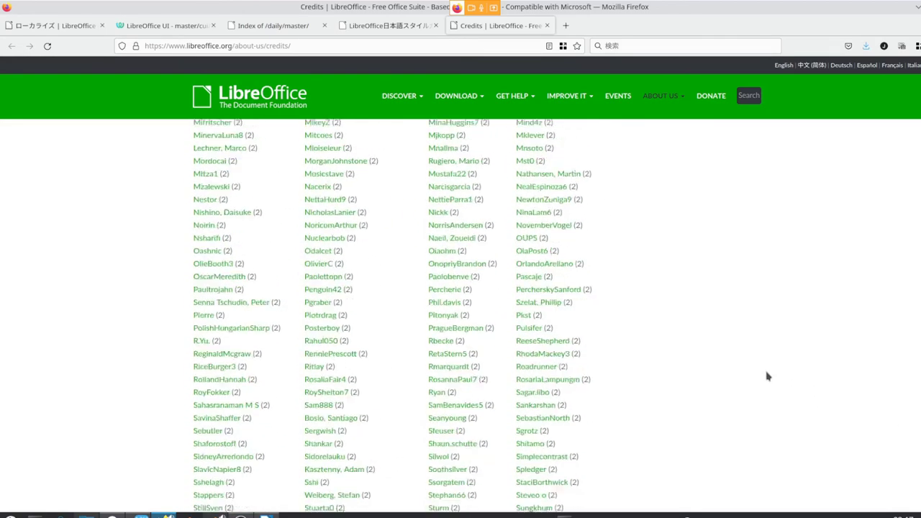
{"action": "scroll", "coordinate": [767, 374], "scroll_direction": "down", "scroll_amount": 15}
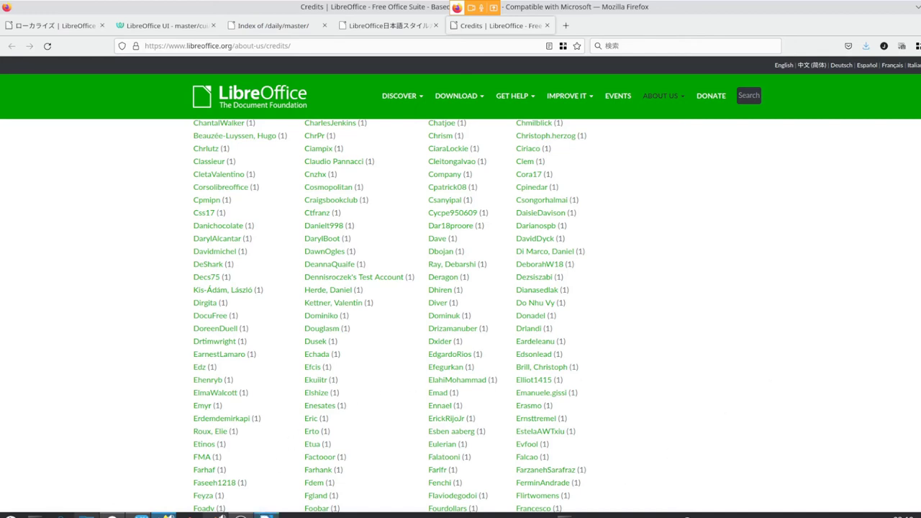
Step: Search the credits page for "tran" and open the Translators link listing the Weblate translators
{"action": "mouse_move", "coordinate": [267, 515]}
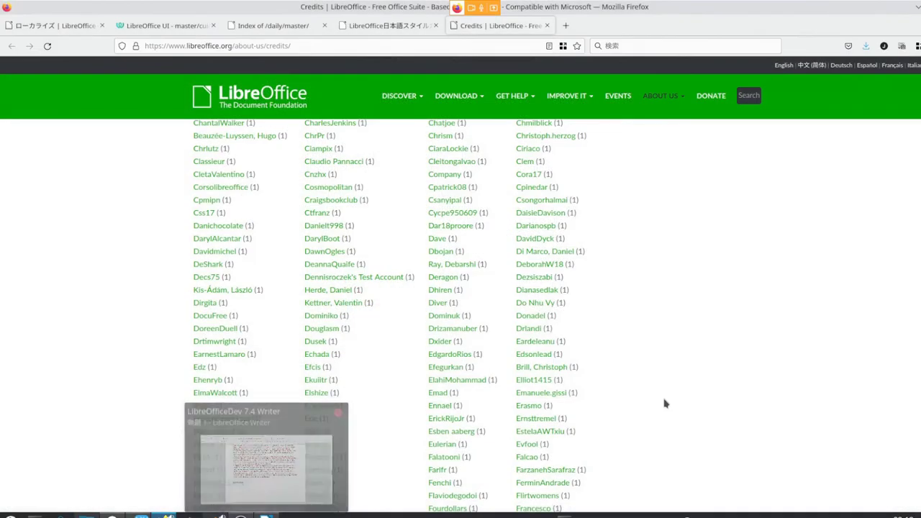
{"action": "scroll", "coordinate": [662, 384], "scroll_direction": "up", "scroll_amount": 4}
{"action": "scroll", "coordinate": [776, 348], "scroll_direction": "down", "scroll_amount": 9}
{"action": "scroll", "coordinate": [787, 333], "scroll_direction": "down", "scroll_amount": 15}
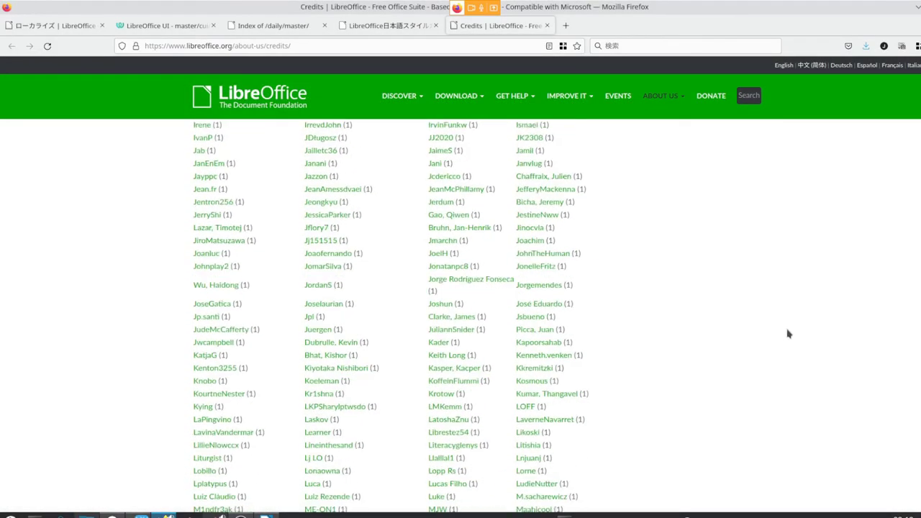
{"action": "scroll", "coordinate": [461, 316], "scroll_direction": "down", "scroll_amount": 20}
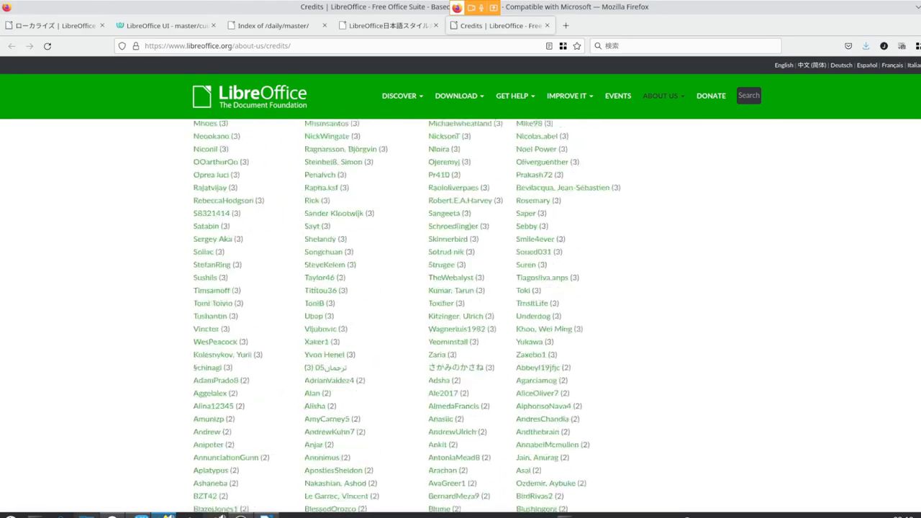
{"action": "scroll", "coordinate": [461, 317], "scroll_direction": "up", "scroll_amount": 20}
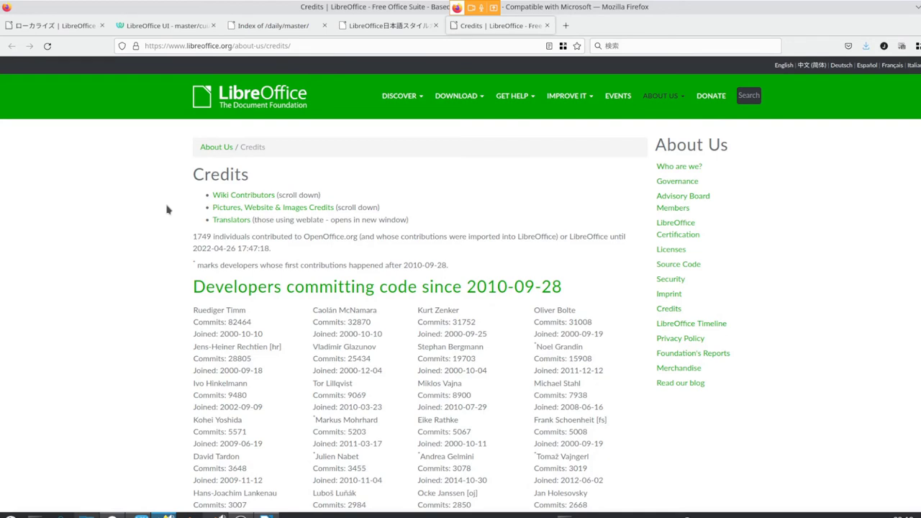
{"action": "key", "text": "ctrl+f"}
{"action": "type", "text": "とら"}
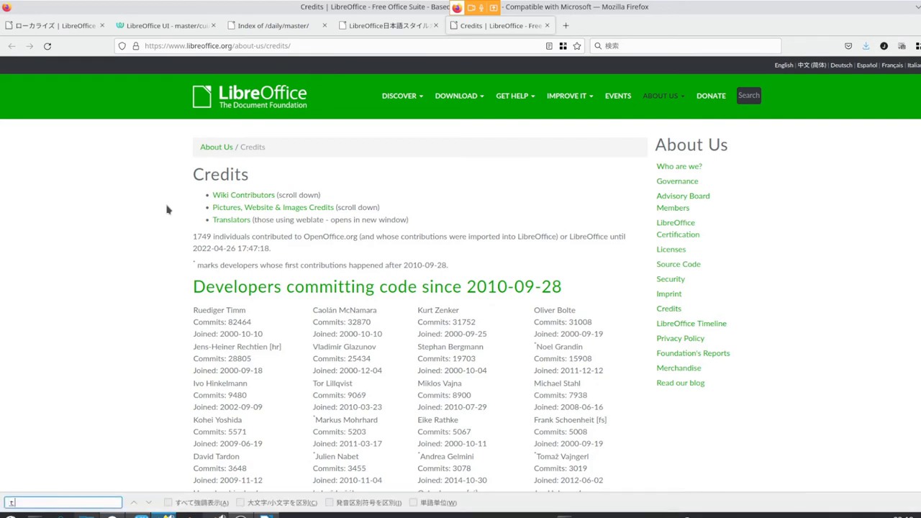
{"action": "key", "text": "F10"}
{"action": "key", "text": "Return"}
{"action": "type", "text": "n"}
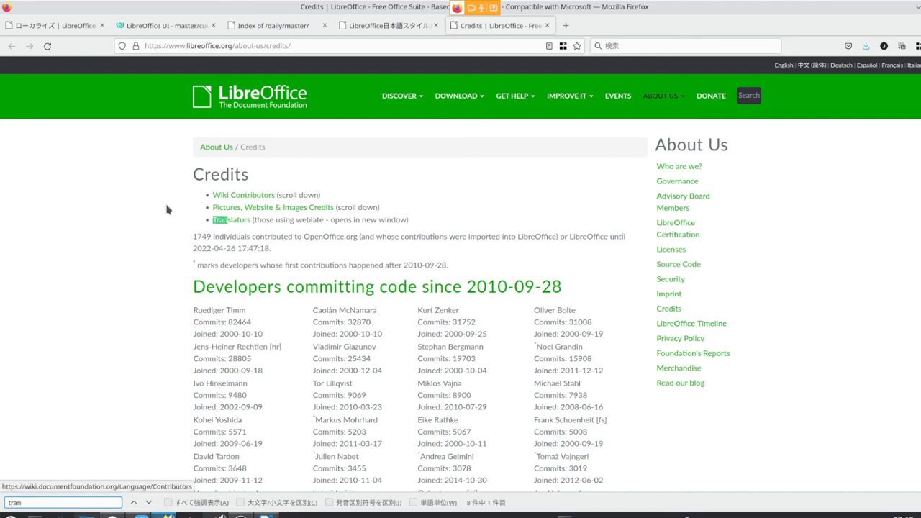
{"action": "left_click", "coordinate": [230, 219]}
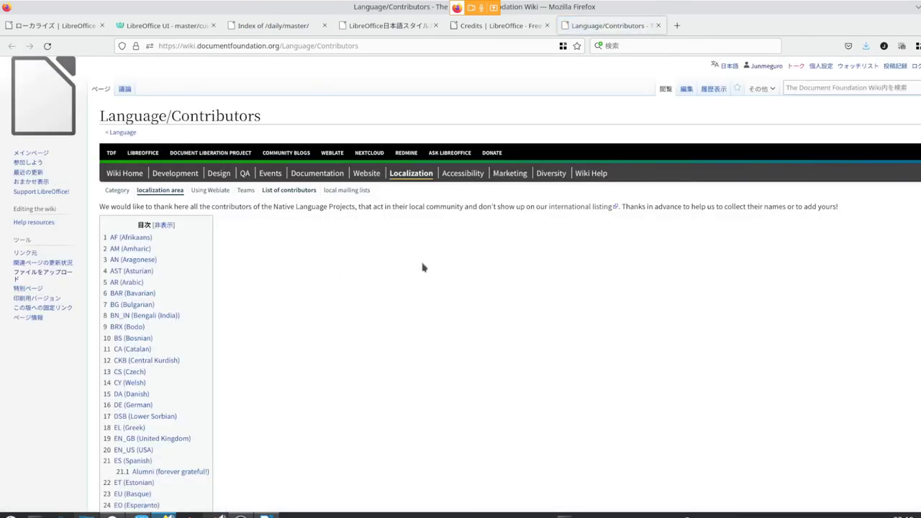
Step: Go to the JA (Japanese) section of the Language/Contributors page, review its contributors, and return to the contents list
{"action": "scroll", "coordinate": [427, 267], "scroll_direction": "down", "scroll_amount": 10}
{"action": "scroll", "coordinate": [286, 304], "scroll_direction": "up", "scroll_amount": 3}
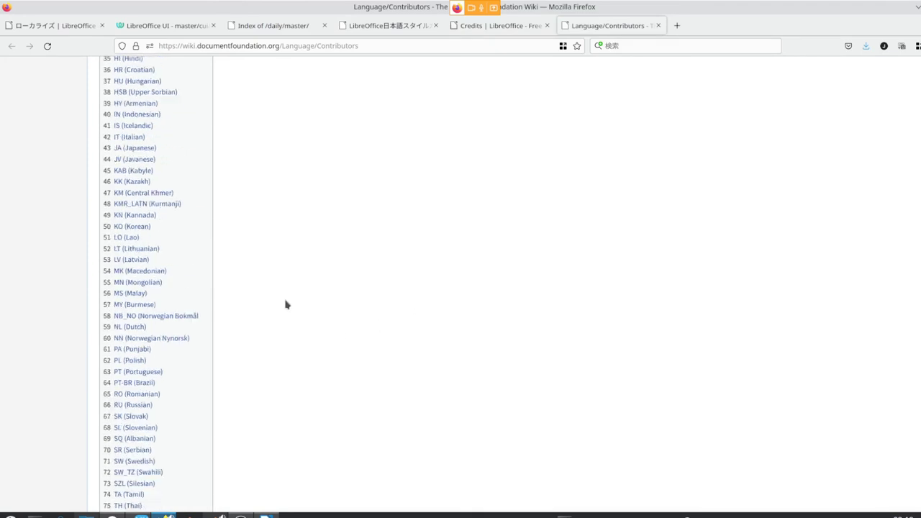
{"action": "left_click", "coordinate": [128, 147]}
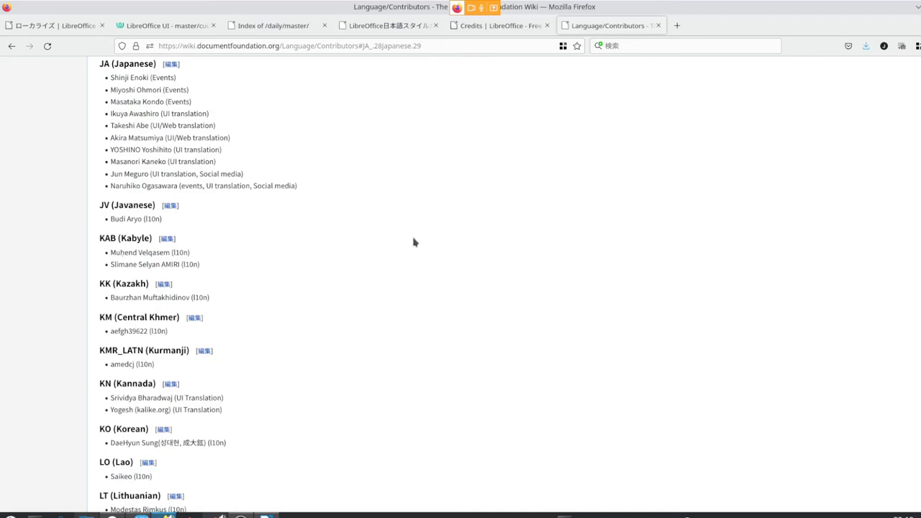
{"action": "scroll", "coordinate": [418, 243], "scroll_direction": "up", "scroll_amount": 4}
{"action": "scroll", "coordinate": [420, 247], "scroll_direction": "down", "scroll_amount": 3}
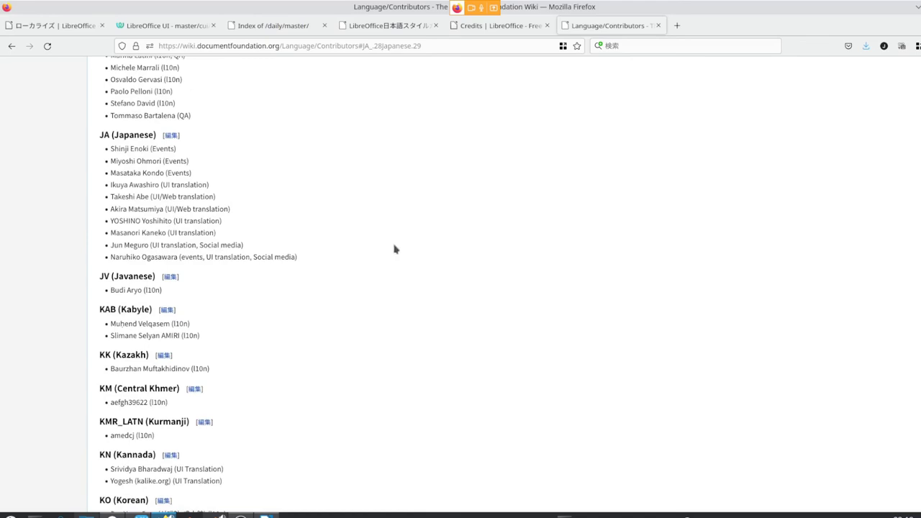
{"action": "left_click", "coordinate": [11, 47]}
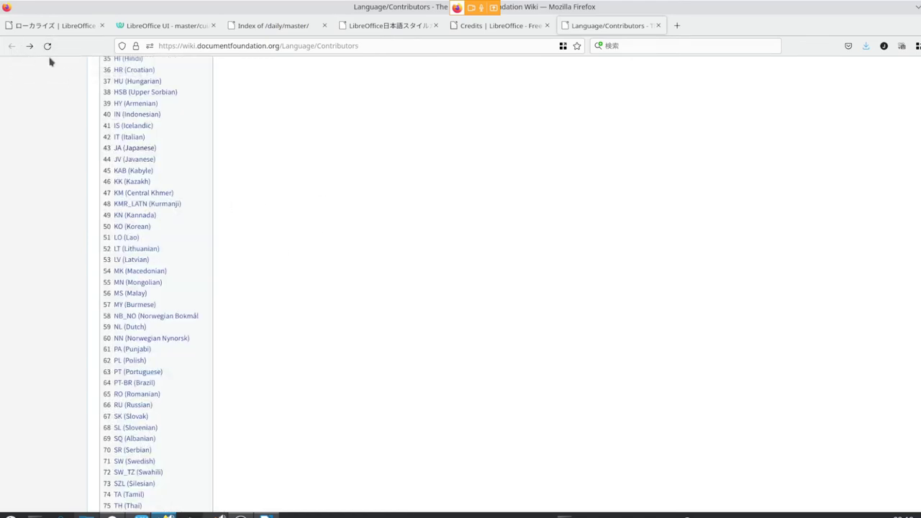
Step: Search the LibreOffice credits page for the contributor's surname and examine the Total contributions to the TDF Wiki section
{"action": "left_click", "coordinate": [516, 29]}
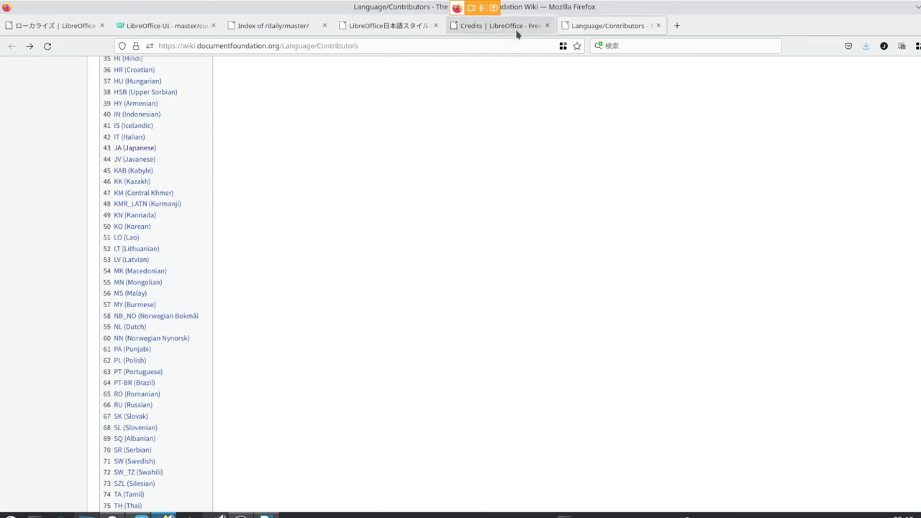
{"action": "key", "text": "ctrl+f"}
{"action": "type", "text": "meguro"}
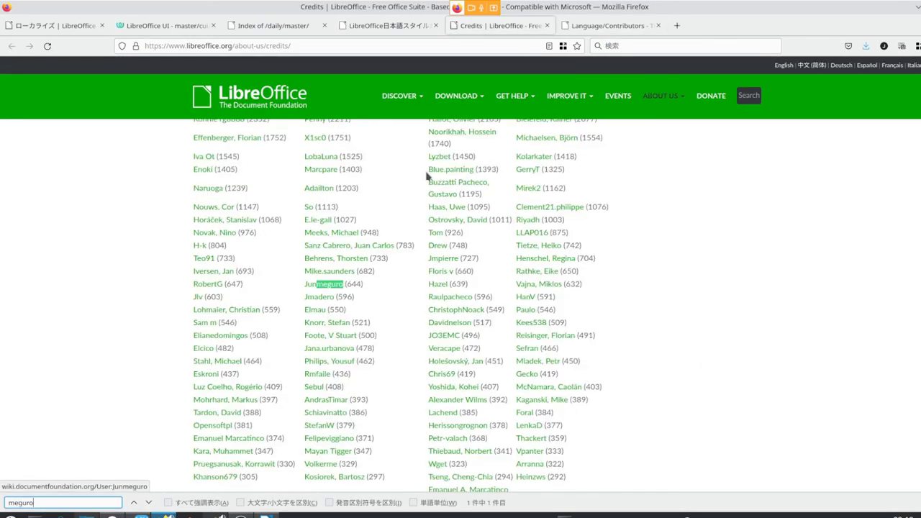
{"action": "scroll", "coordinate": [353, 354], "scroll_direction": "up", "scroll_amount": 10}
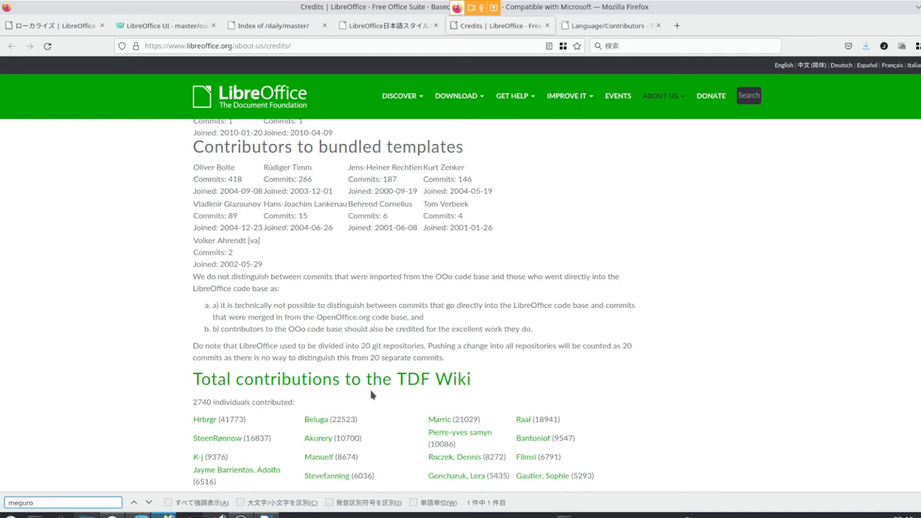
{"action": "left_click", "coordinate": [614, 28]}
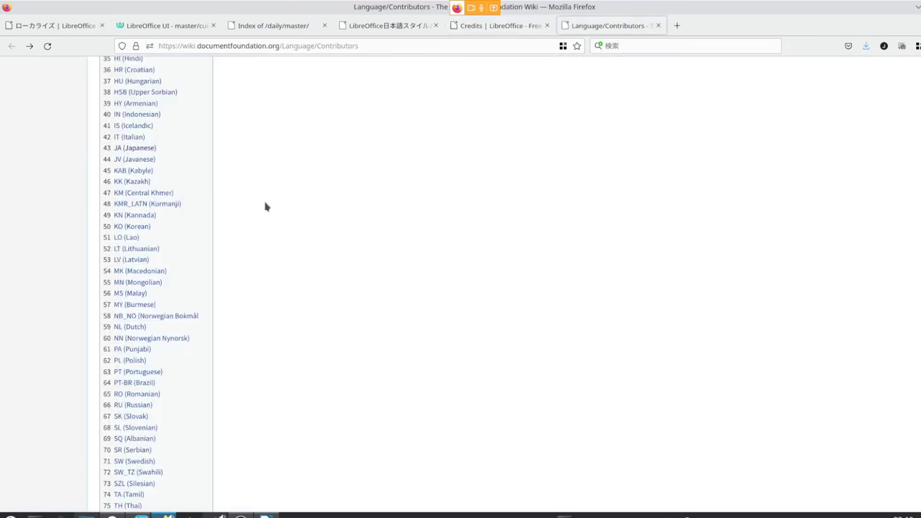
{"action": "left_click", "coordinate": [496, 26]}
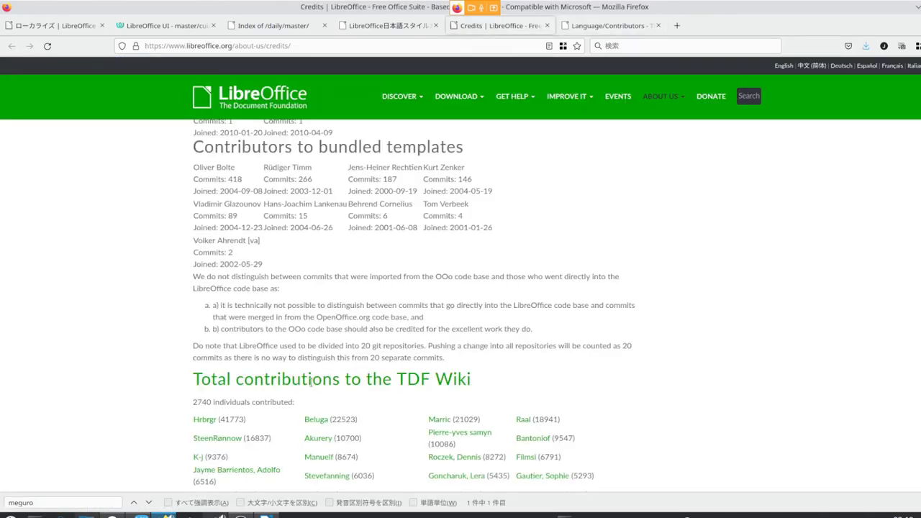
{"action": "left_click", "coordinate": [148, 502]}
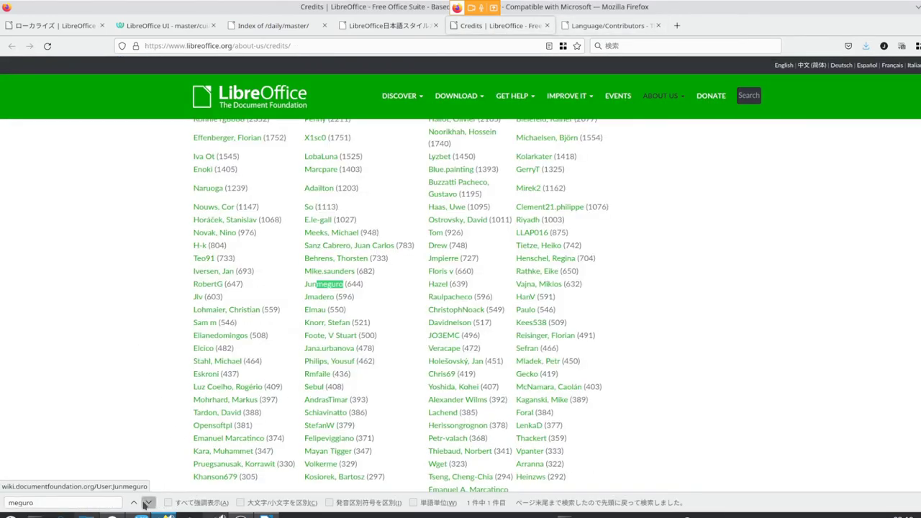
{"action": "scroll", "coordinate": [149, 372], "scroll_direction": "up", "scroll_amount": 10}
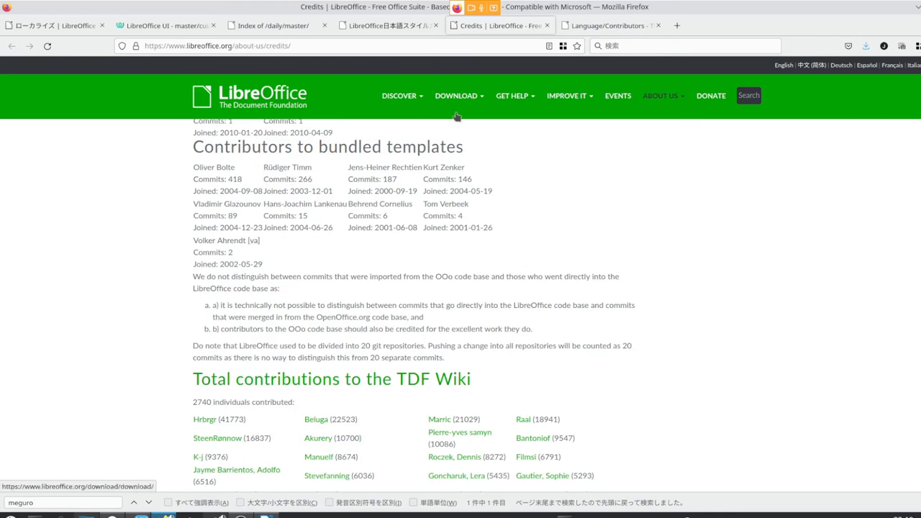
Step: Review the revision history of the Language/Contributors wiki page and return to the article
{"action": "left_click", "coordinate": [612, 25]}
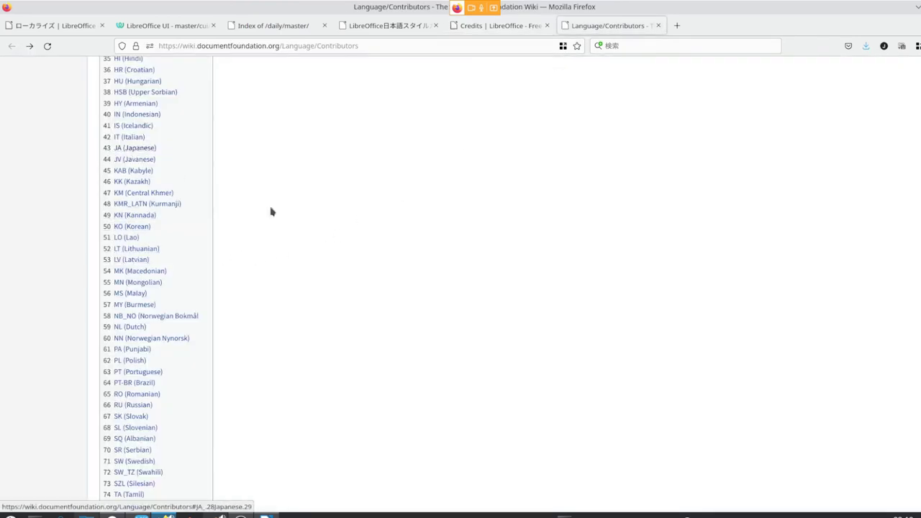
{"action": "scroll", "coordinate": [179, 177], "scroll_direction": "up", "scroll_amount": 8}
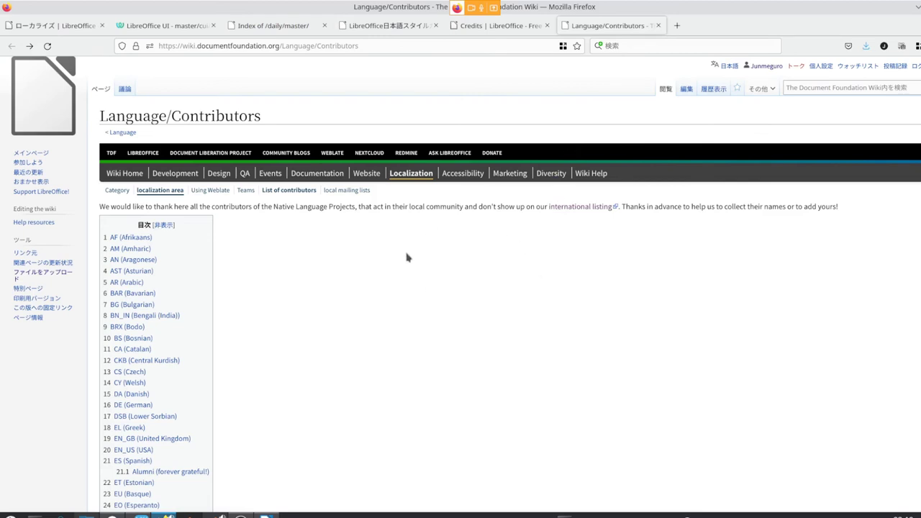
{"action": "left_click", "coordinate": [706, 95]}
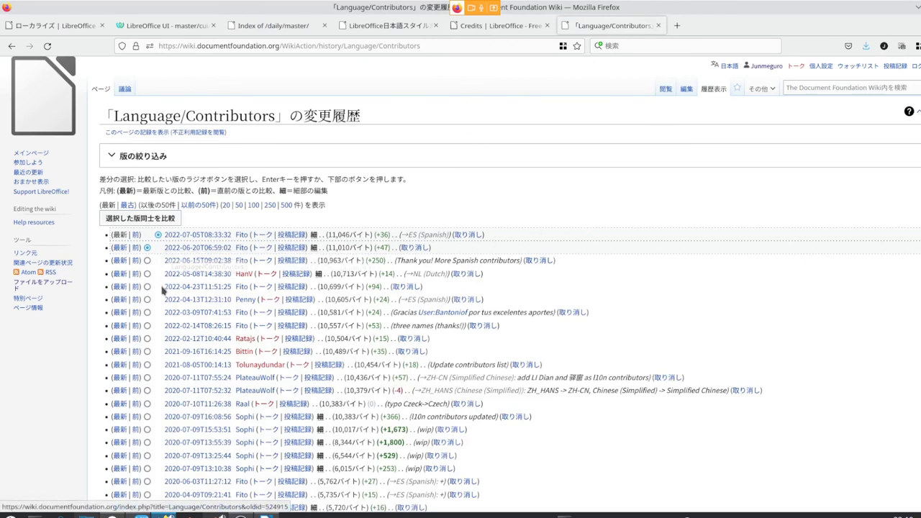
{"action": "scroll", "coordinate": [164, 312], "scroll_direction": "down", "scroll_amount": 4}
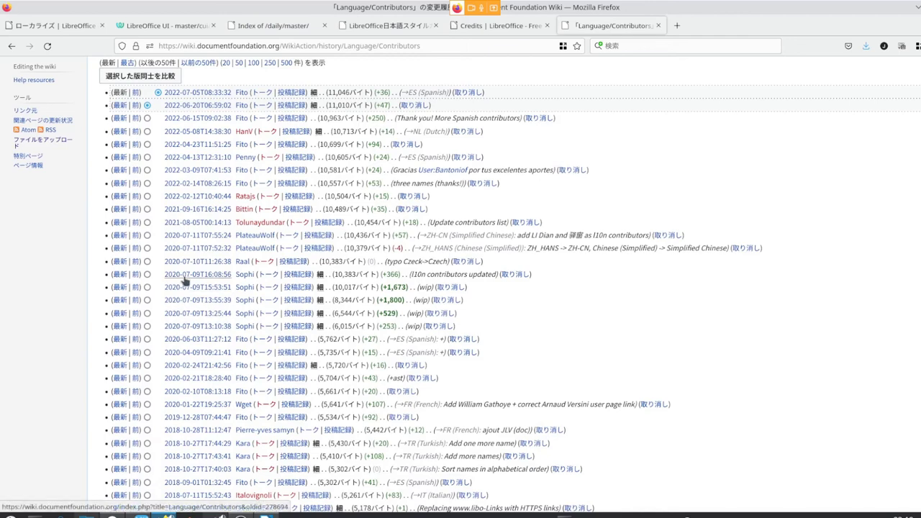
{"action": "scroll", "coordinate": [185, 288], "scroll_direction": "up", "scroll_amount": 4}
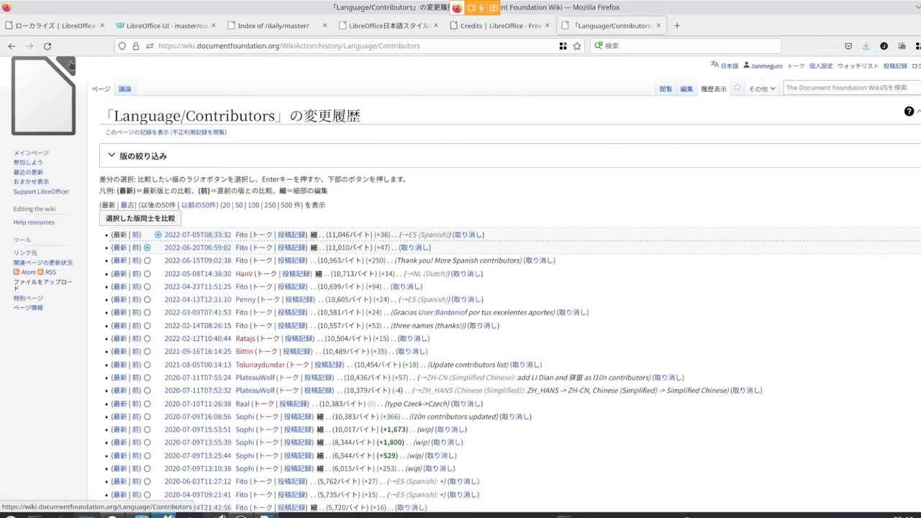
{"action": "left_click", "coordinate": [12, 46]}
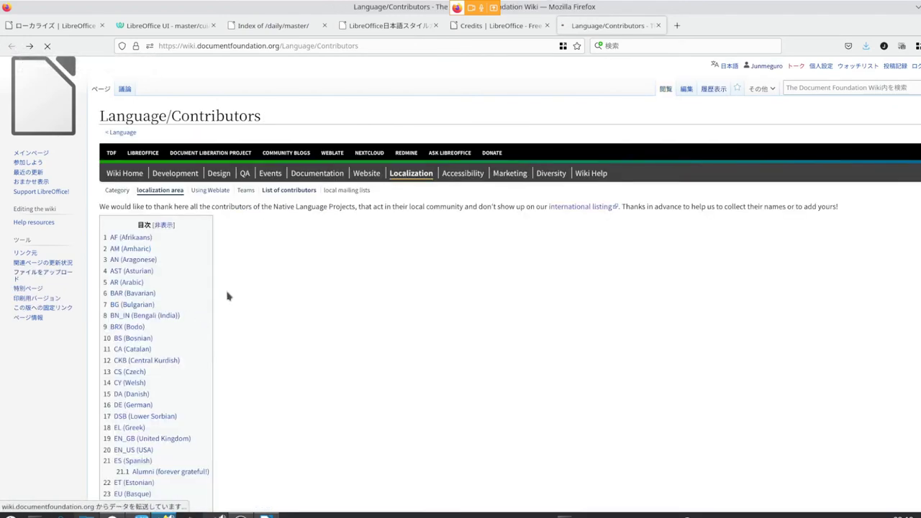
Step: Look through the contributor lists from the JA (Japanese) section through the following languages, then go back up to the contents list
{"action": "scroll", "coordinate": [226, 296], "scroll_direction": "down", "scroll_amount": 5}
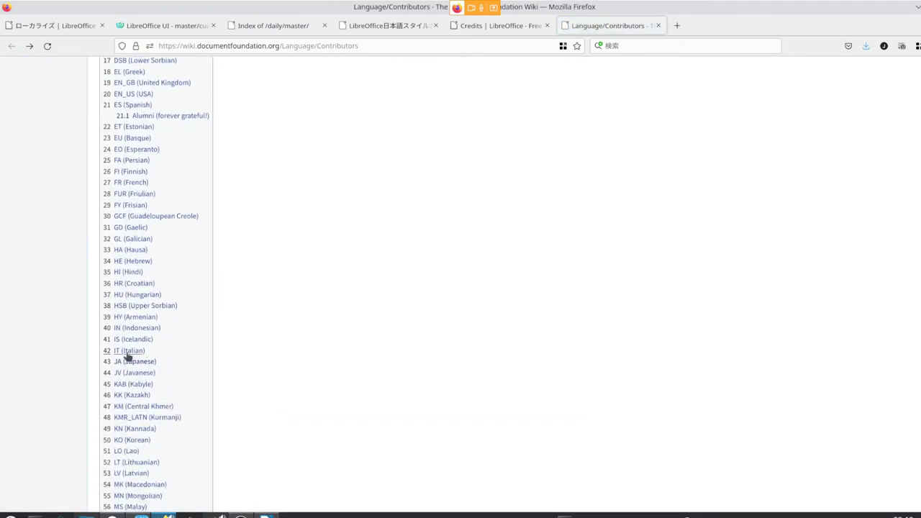
{"action": "left_click", "coordinate": [117, 362]}
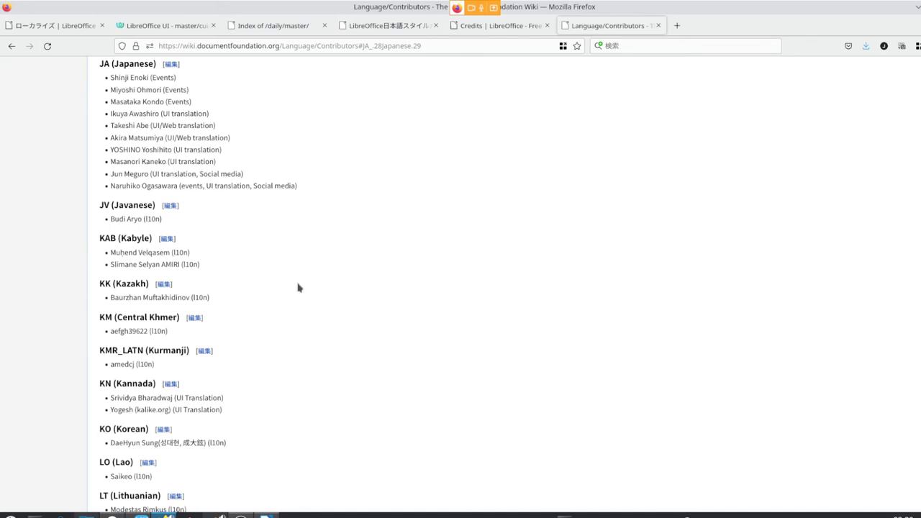
{"action": "scroll", "coordinate": [298, 288], "scroll_direction": "down", "scroll_amount": 4}
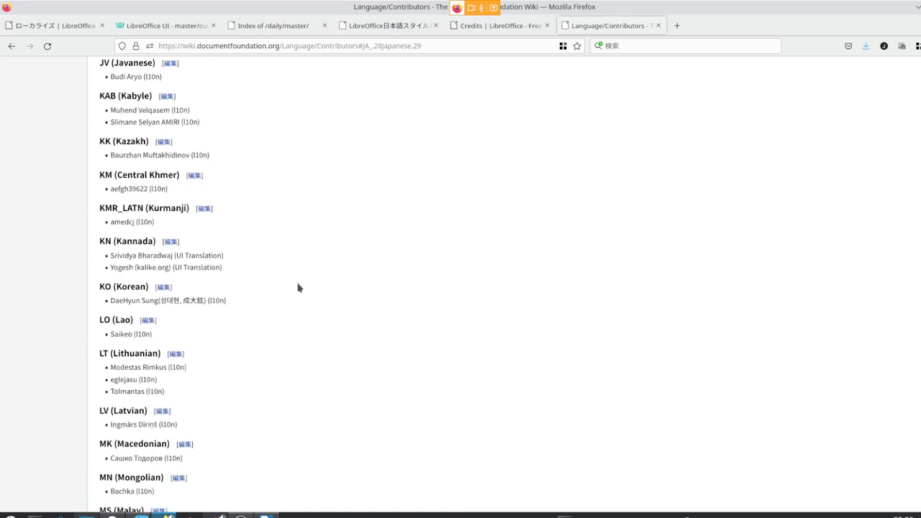
{"action": "scroll", "coordinate": [298, 287], "scroll_direction": "down", "scroll_amount": 10}
{"action": "scroll", "coordinate": [299, 288], "scroll_direction": "down", "scroll_amount": 2}
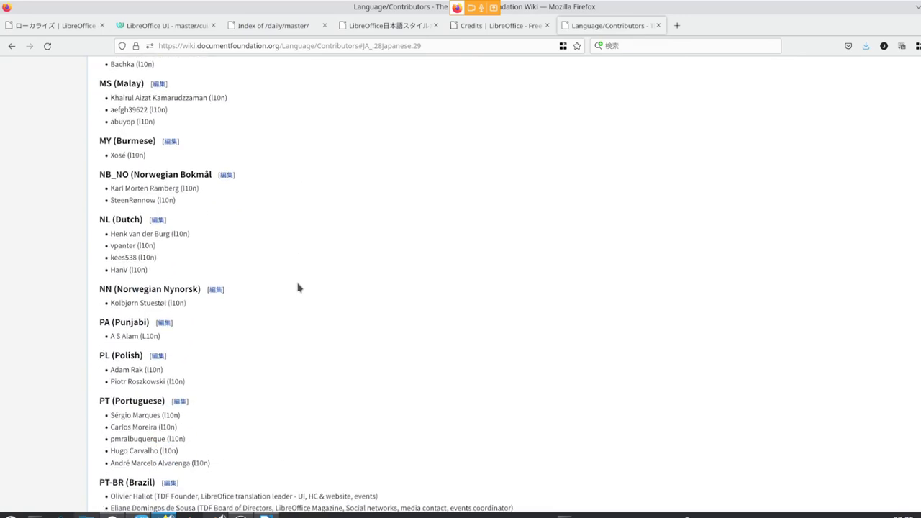
{"action": "scroll", "coordinate": [299, 288], "scroll_direction": "down", "scroll_amount": 4}
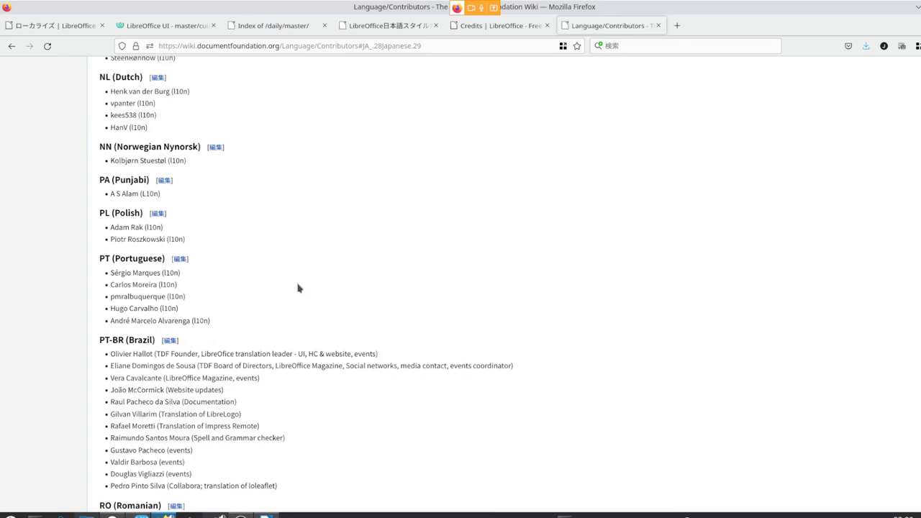
{"action": "scroll", "coordinate": [298, 288], "scroll_direction": "up", "scroll_amount": 20}
{"action": "scroll", "coordinate": [299, 269], "scroll_direction": "up", "scroll_amount": 20}
{"action": "scroll", "coordinate": [298, 270], "scroll_direction": "up", "scroll_amount": 20}
{"action": "scroll", "coordinate": [298, 270], "scroll_direction": "up", "scroll_amount": 15}
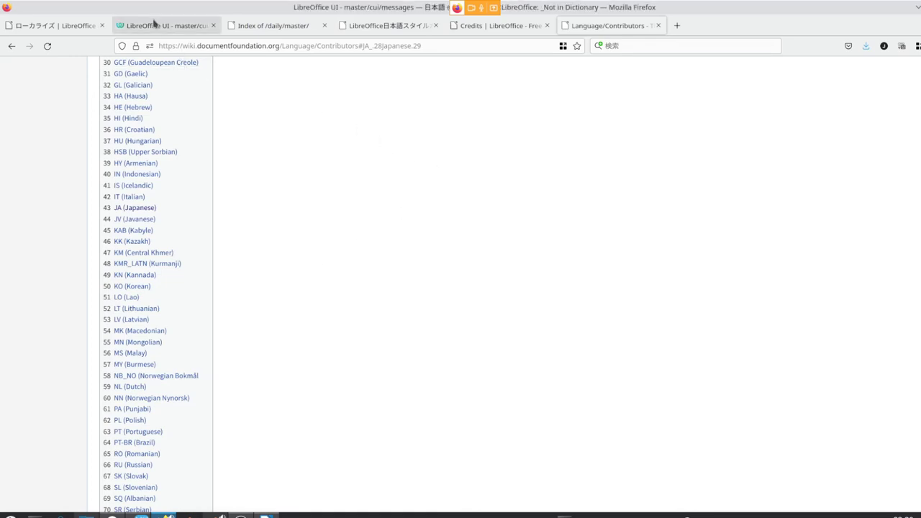
Step: Return to Weblate, open the 日本語 language overview, and show its 情報 statistics
{"action": "left_click", "coordinate": [153, 25]}
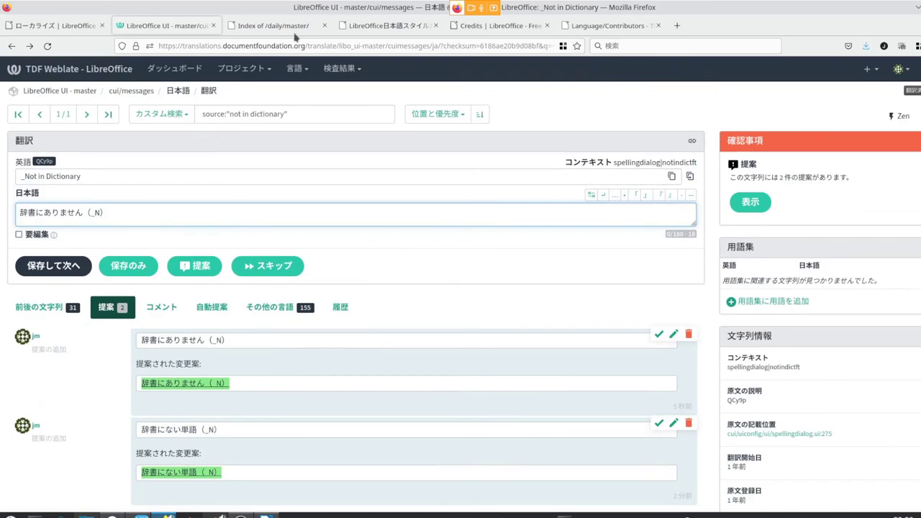
{"action": "left_click", "coordinate": [247, 69]}
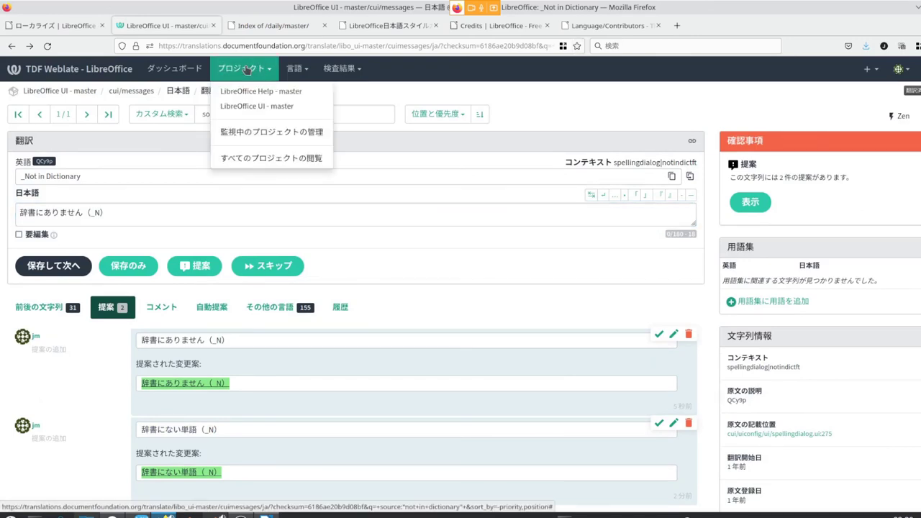
{"action": "left_click", "coordinate": [437, 95]}
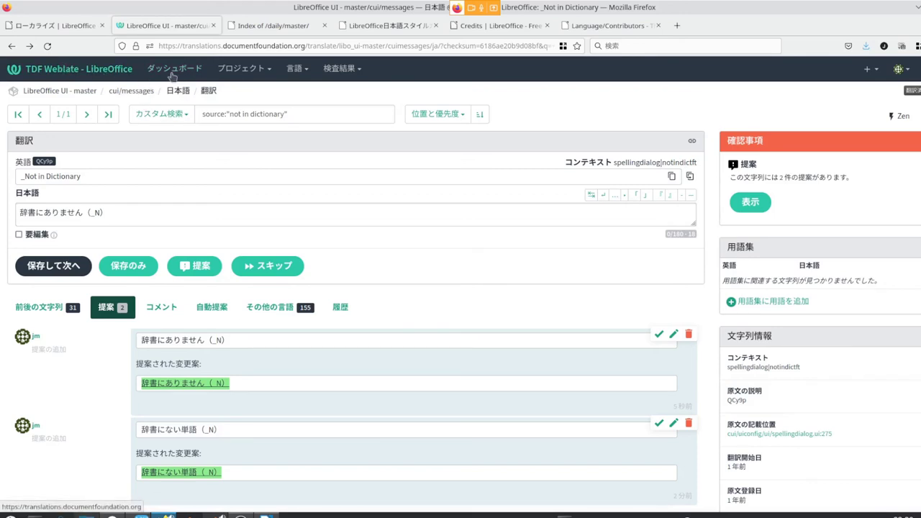
{"action": "left_click", "coordinate": [295, 68]}
{"action": "left_click", "coordinate": [300, 91]}
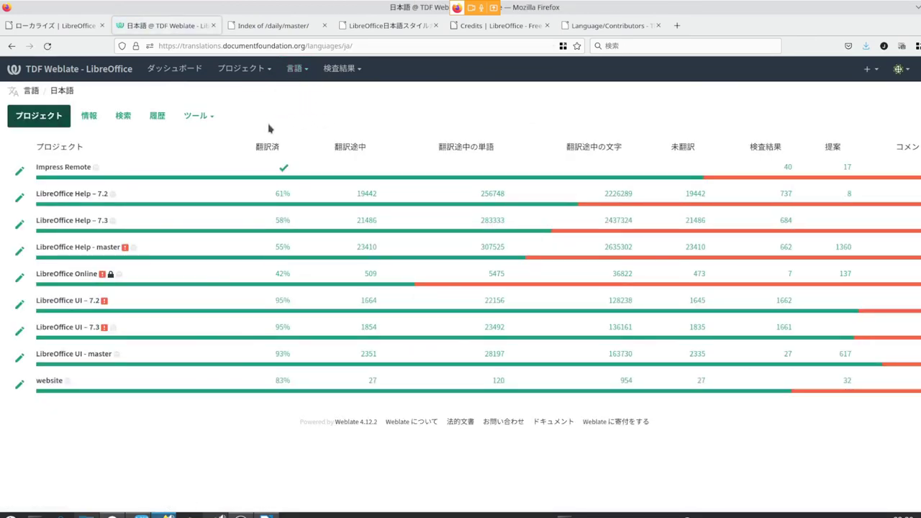
{"action": "left_click", "coordinate": [88, 116]}
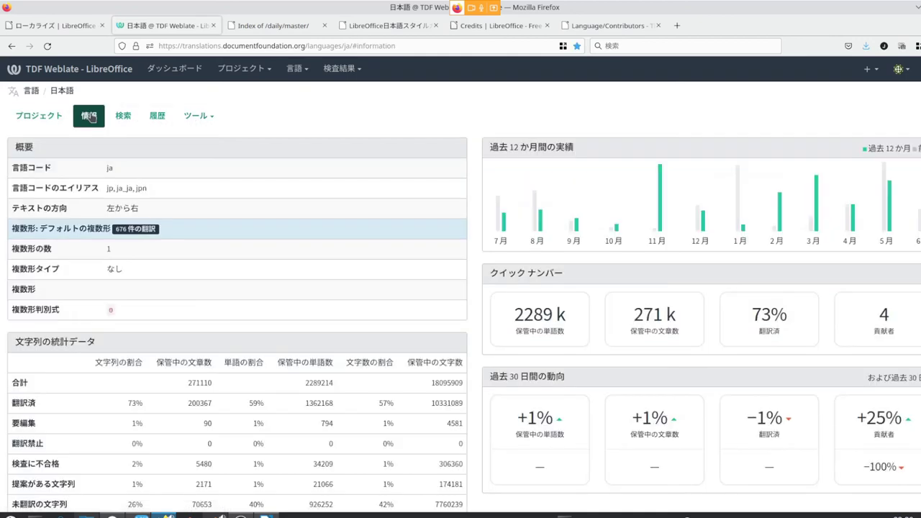
Step: Review the 日本語 language statistics, and look through its 履歴 list of recent suggestions down to the oldest entry shown
{"action": "scroll", "coordinate": [280, 180], "scroll_direction": "down", "scroll_amount": 2}
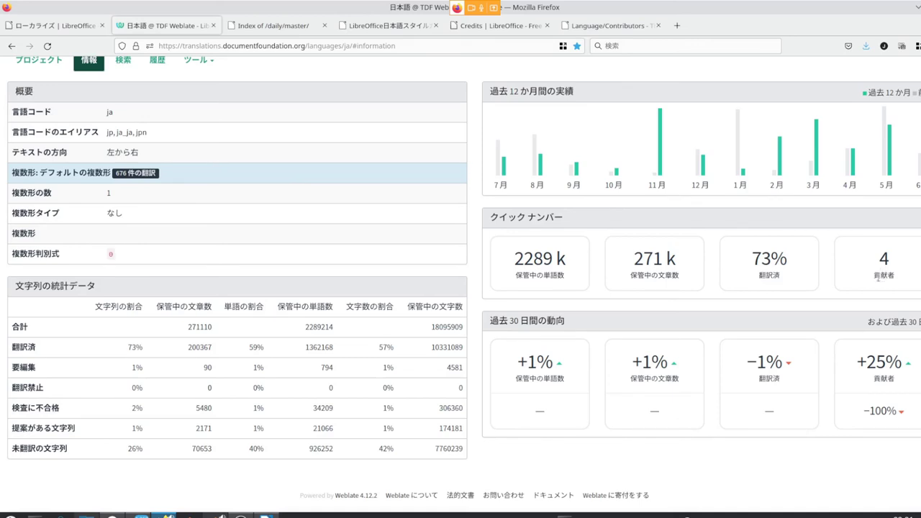
{"action": "scroll", "coordinate": [863, 299], "scroll_direction": "up", "scroll_amount": 2}
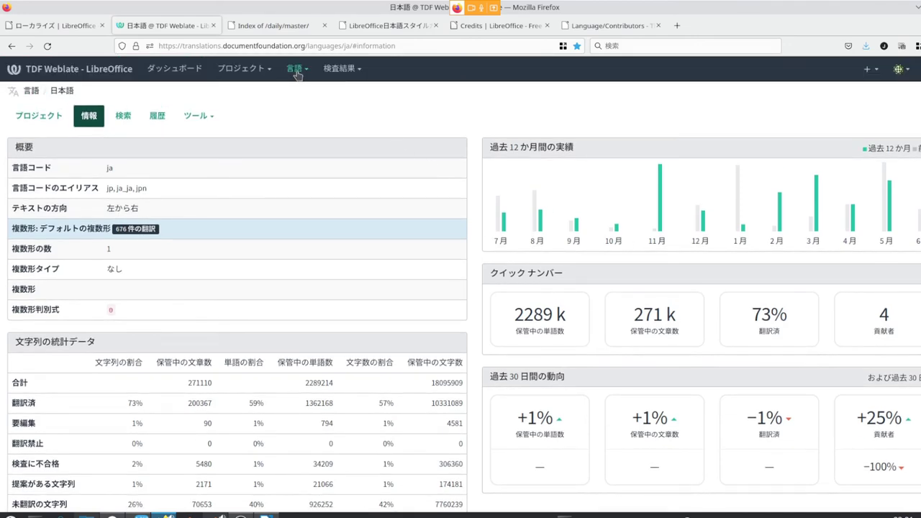
{"action": "left_click", "coordinate": [157, 115]}
{"action": "scroll", "coordinate": [146, 176], "scroll_direction": "down", "scroll_amount": 5}
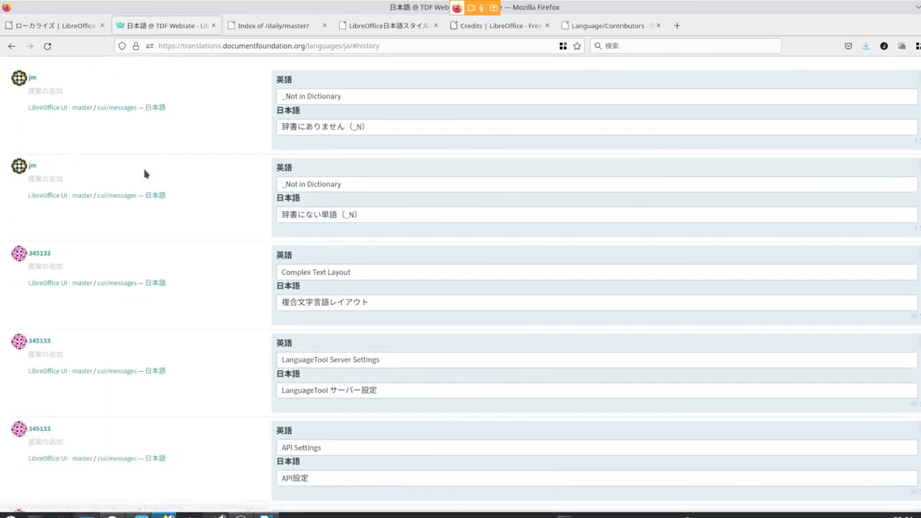
{"action": "scroll", "coordinate": [146, 175], "scroll_direction": "down", "scroll_amount": 2}
{"action": "scroll", "coordinate": [146, 174], "scroll_direction": "up", "scroll_amount": 7}
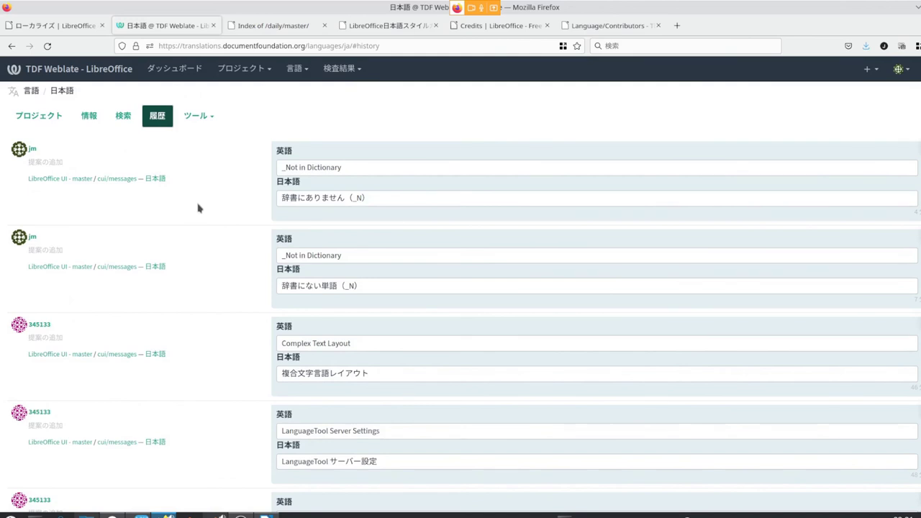
{"action": "scroll", "coordinate": [198, 207], "scroll_direction": "down", "scroll_amount": 2}
{"action": "scroll", "coordinate": [200, 209], "scroll_direction": "down", "scroll_amount": 10}
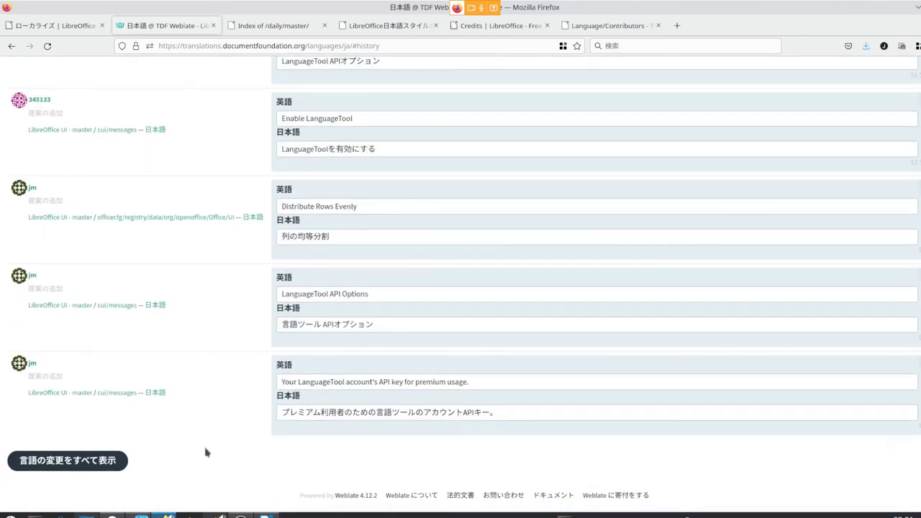
{"action": "scroll", "coordinate": [205, 450], "scroll_direction": "up", "scroll_amount": 12}
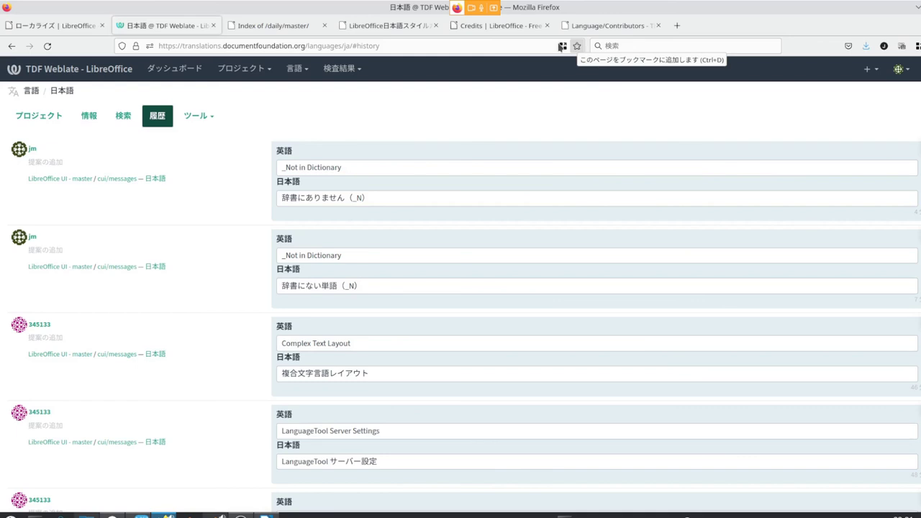
Step: Open the profile of the newest suggestion's contributor and examine the translation total and the 貢献した翻訳 list
{"action": "left_click", "coordinate": [33, 148]}
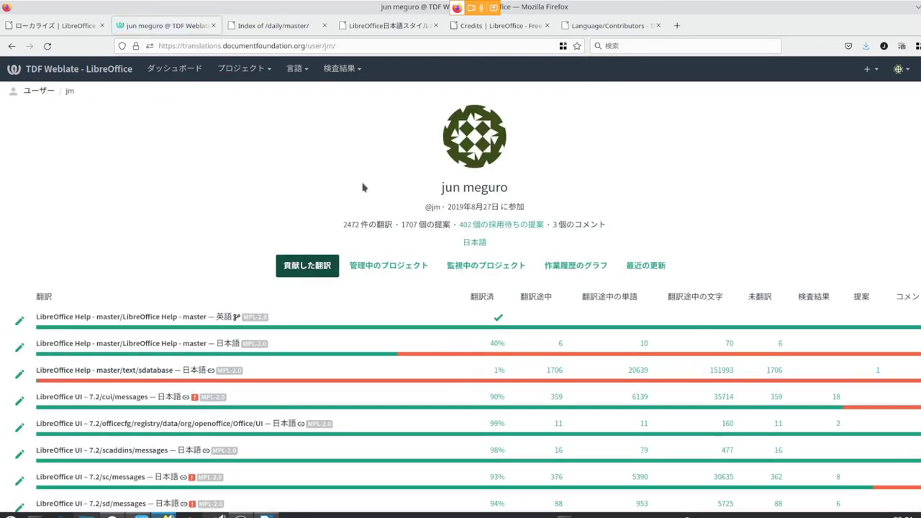
{"action": "left_click_drag", "start_coordinate": [343, 225], "coordinate": [379, 220]}
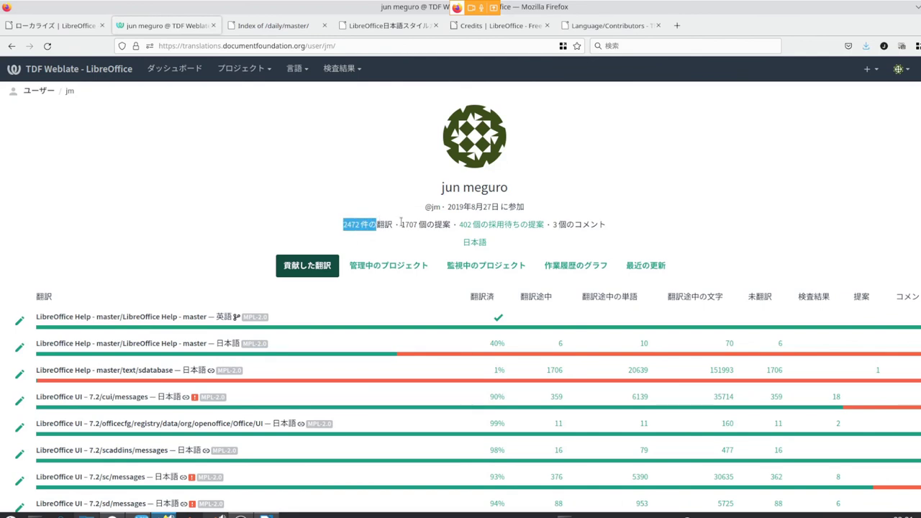
{"action": "left_click", "coordinate": [315, 201]}
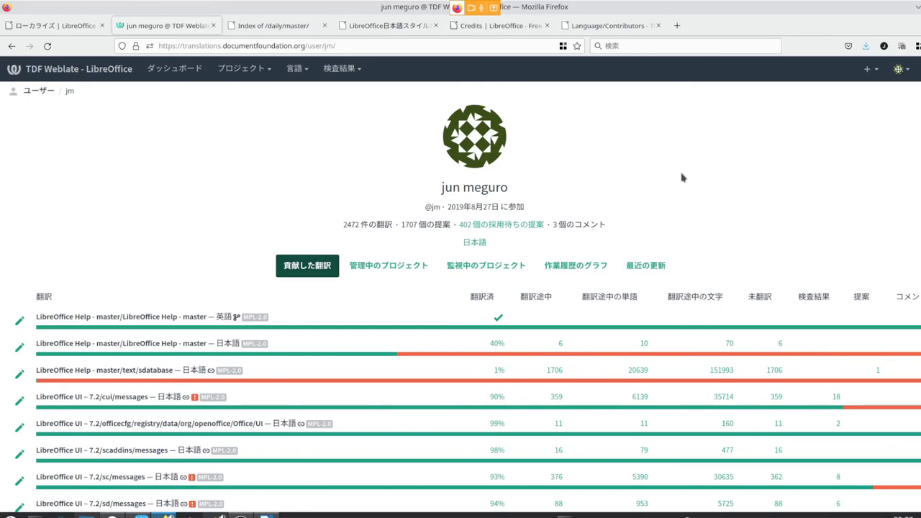
{"action": "scroll", "coordinate": [683, 180], "scroll_direction": "down", "scroll_amount": 8}
{"action": "scroll", "coordinate": [683, 181], "scroll_direction": "down", "scroll_amount": 10}
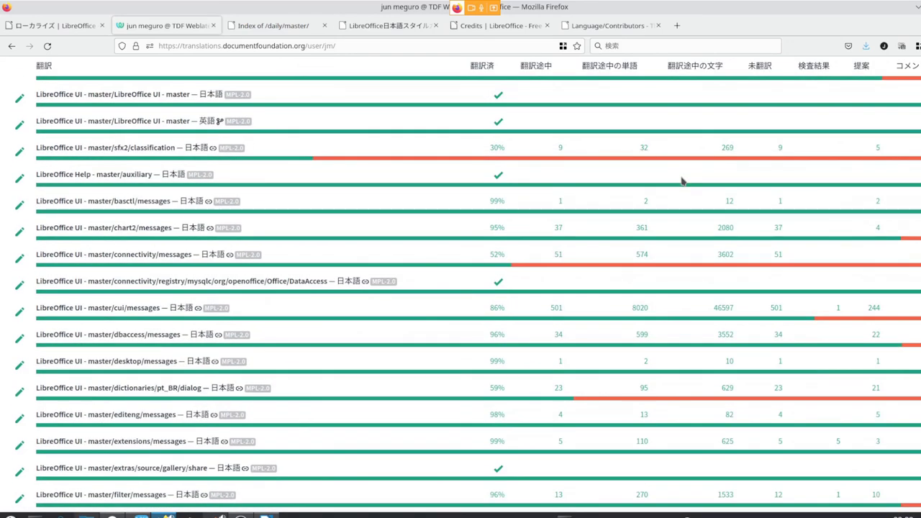